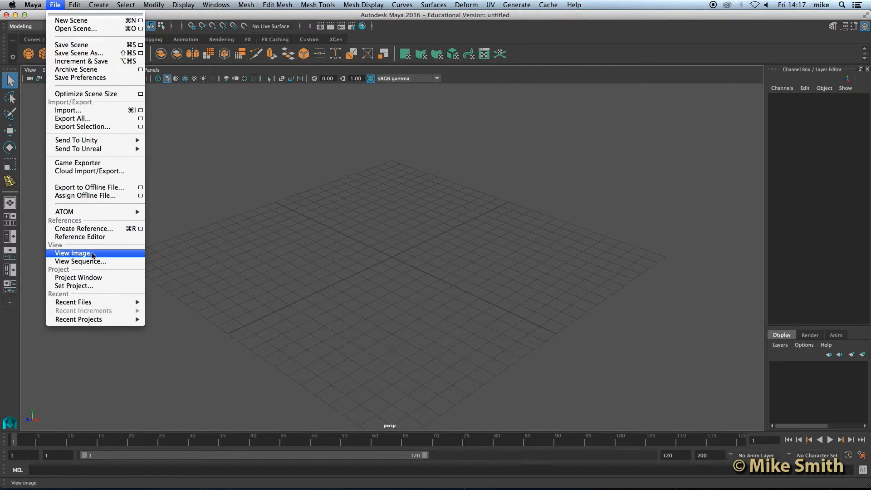
Set the Table folder on the Desktop as the current Maya project.
click(77, 286)
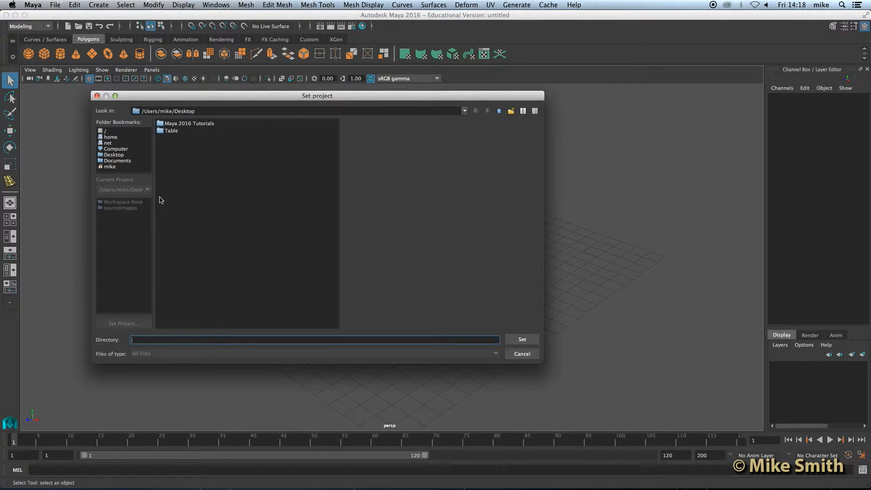
click(177, 131)
click(514, 341)
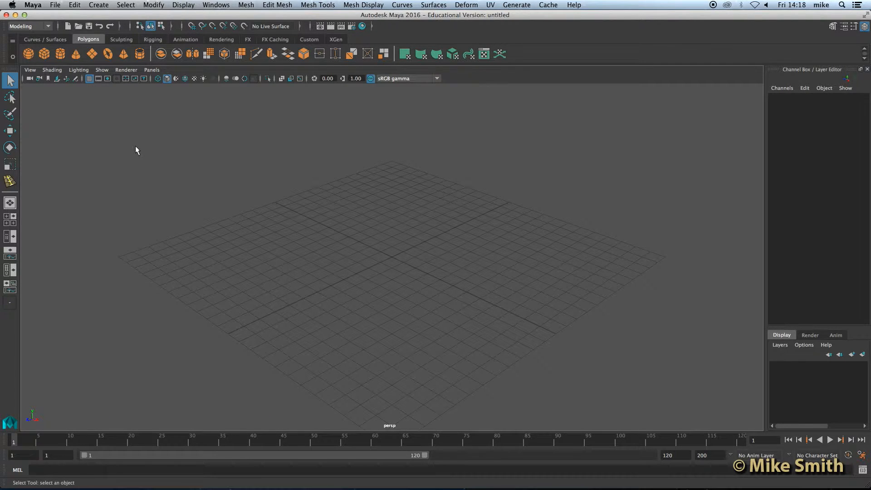
Save the empty scene as Table Leg.mb in the Table project.
click(55, 5)
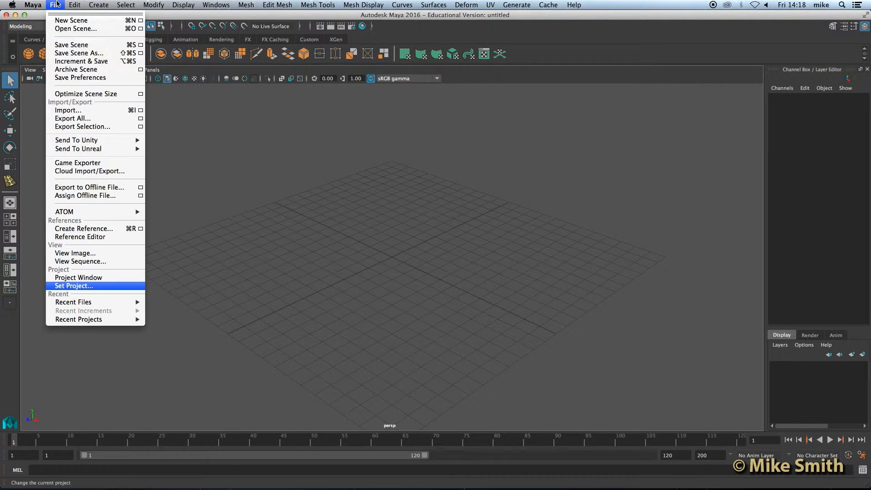
click(75, 45)
text(Table Leg)
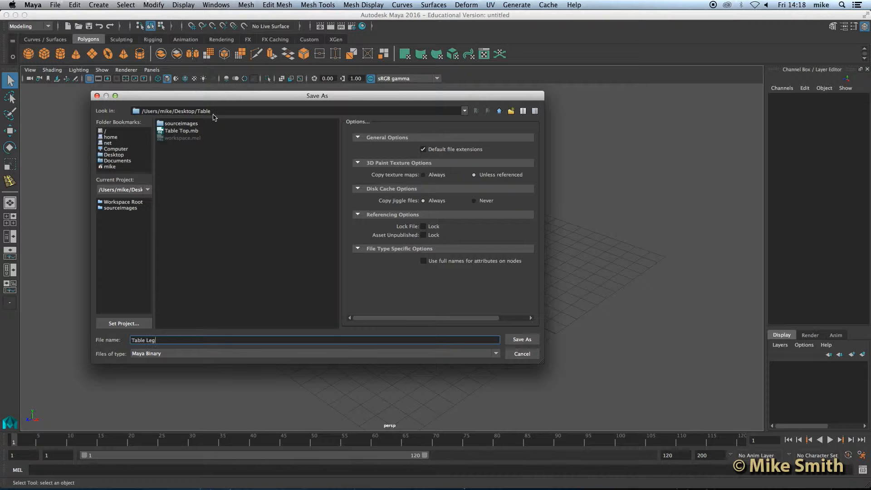
click(521, 341)
scroll(389, 260, down, 3)
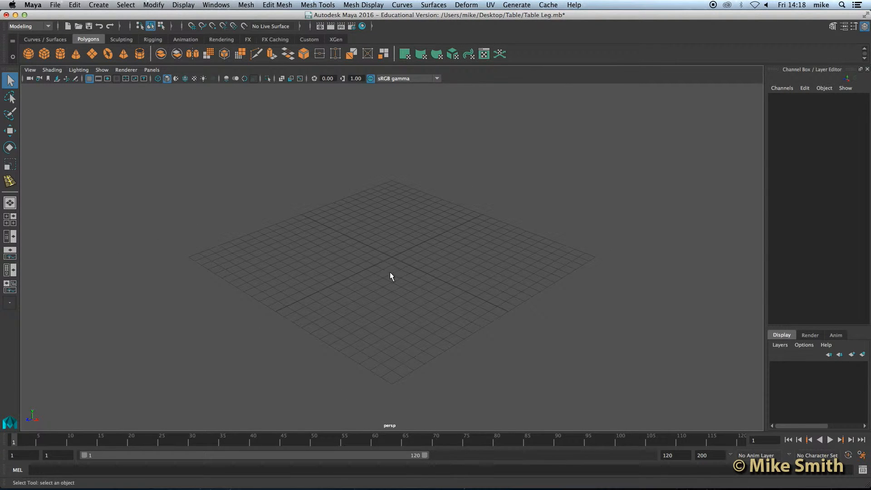
click(28, 54)
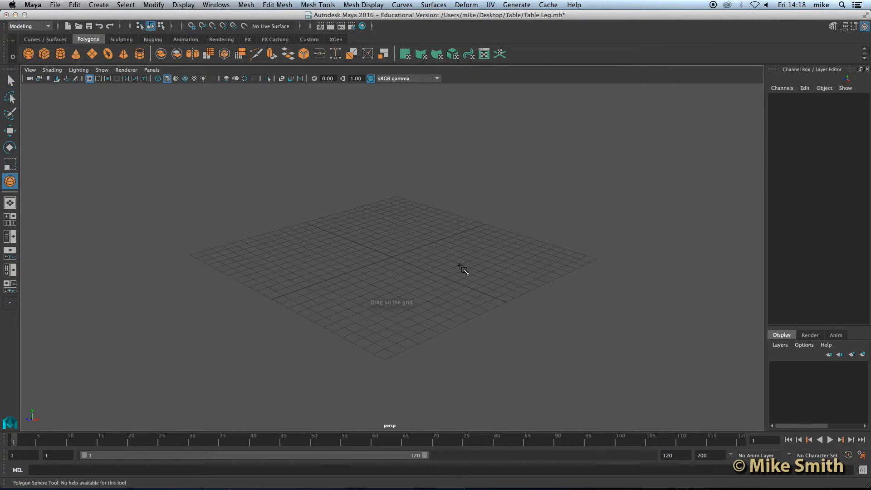
Drag out a polygon sphere and set its Translate X and Z to 0.
mouse_move(389, 259)
mouse_down()
mouse_move(423, 295)
mouse_move(374, 271)
mouse_move(393, 265)
mouse_up()
scroll(393, 246, up, 5)
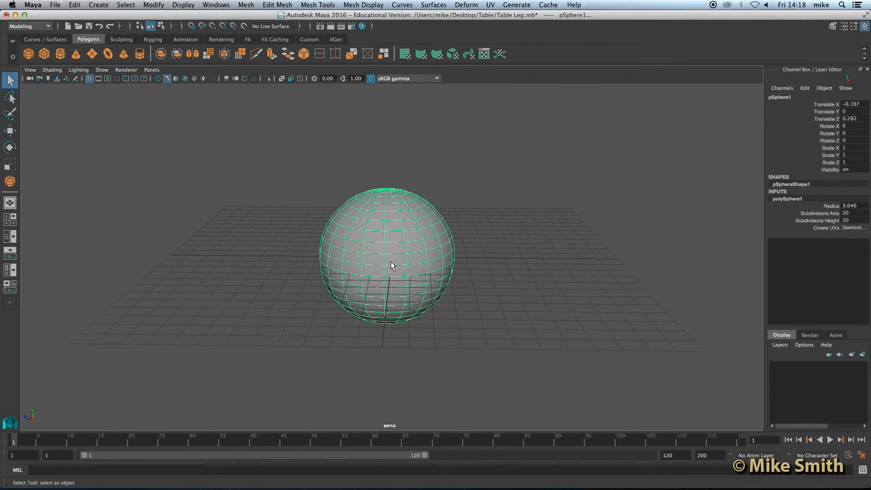
double_click(855, 105)
text(0)
click(850, 118)
text(0)
key(Return)
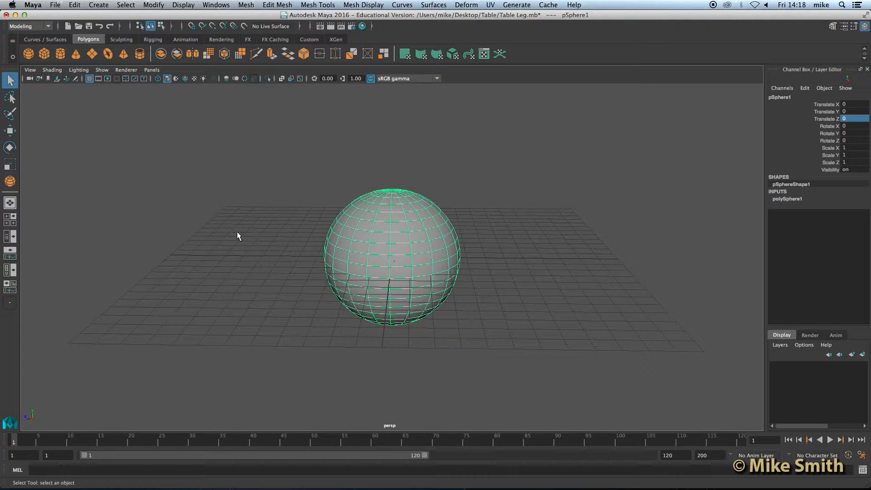
Rename pSphere1 to Table_Leg in the Outliner and move the Outliner down.
click(212, 3)
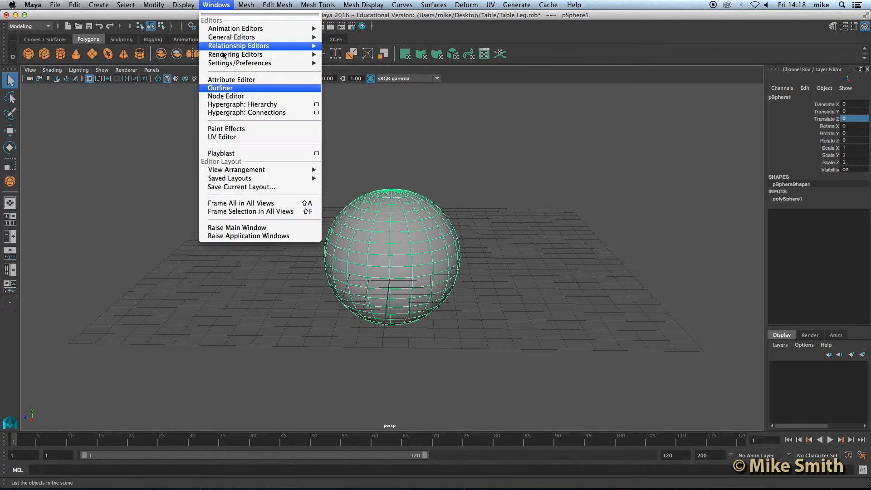
click(228, 90)
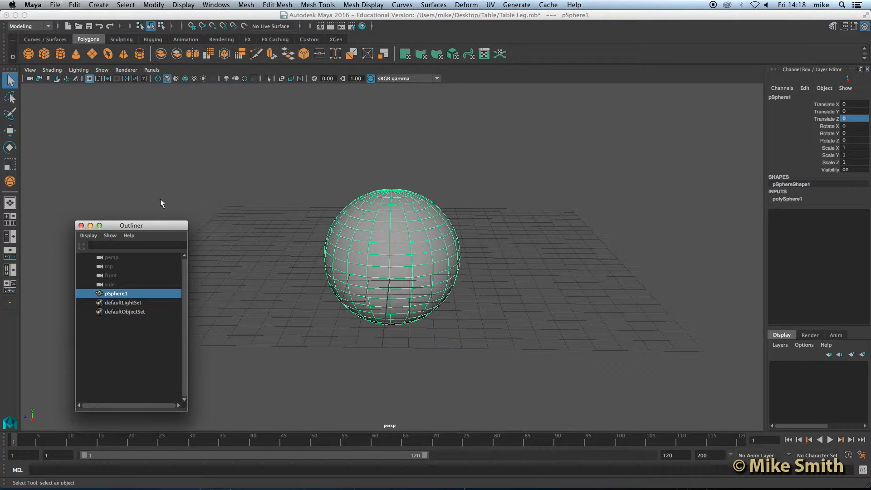
double_click(118, 295)
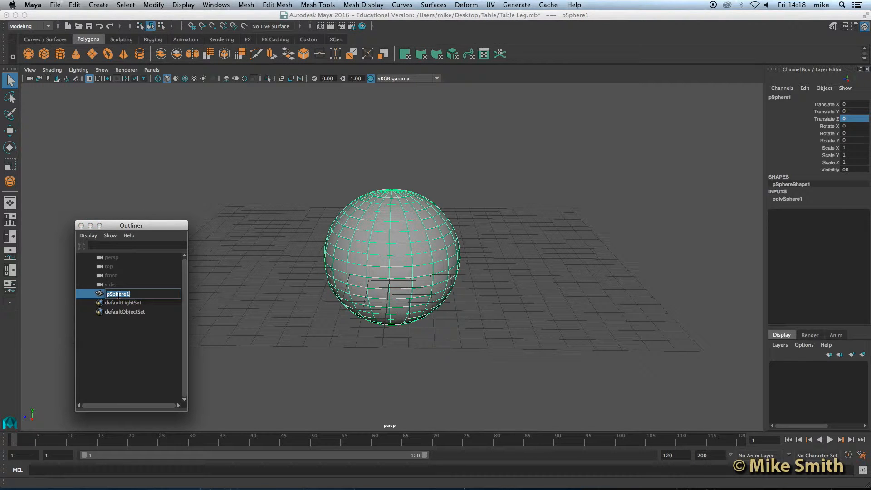
text(Table Leg)
key(Return)
drag(135, 226, 124, 457)
click(409, 256)
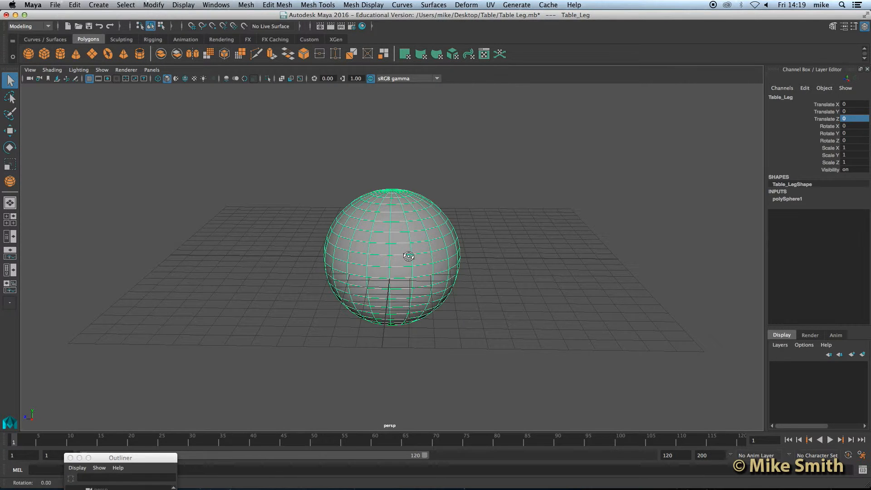
scroll(410, 255, up, 3)
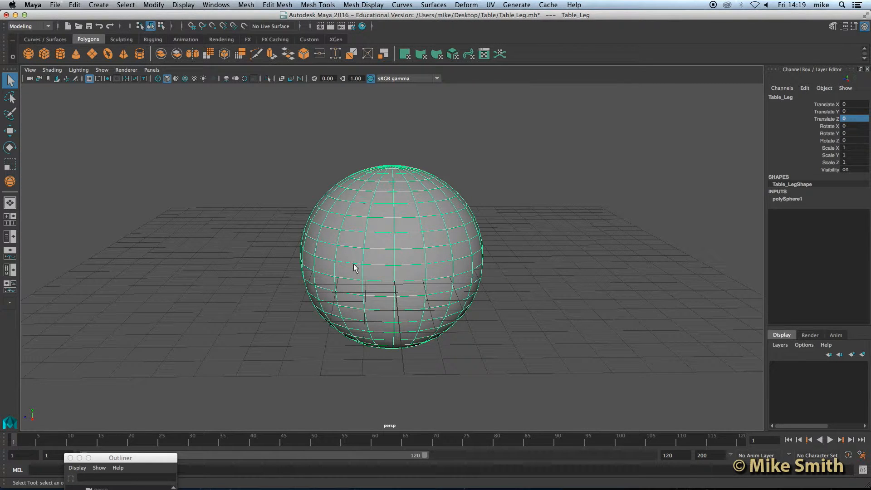
alt+drag(410, 271, 401, 223)
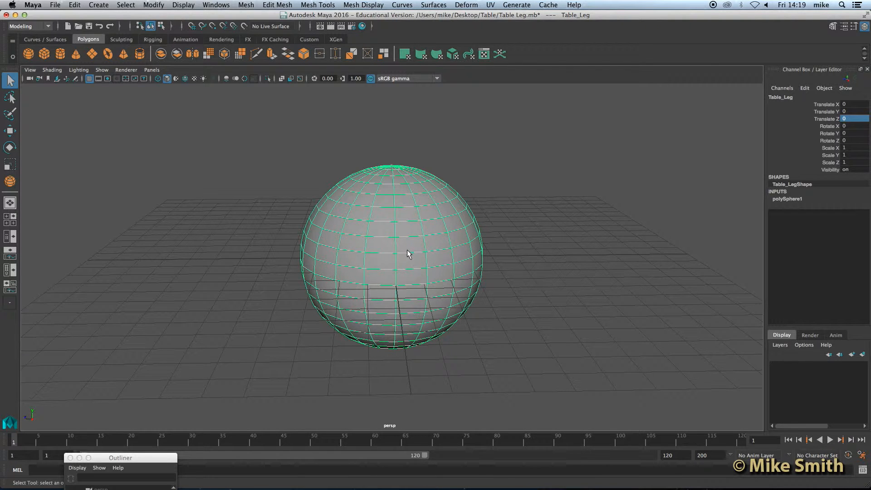
Set polySphere1's Subdivisions Axis and Subdivisions Height both to 8.
click(787, 199)
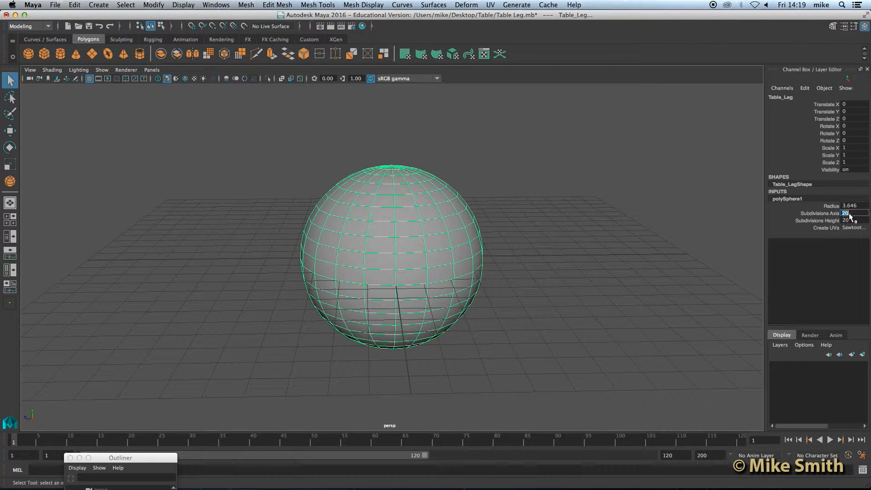
text(8)
key(Tab)
text(8)
key(Return)
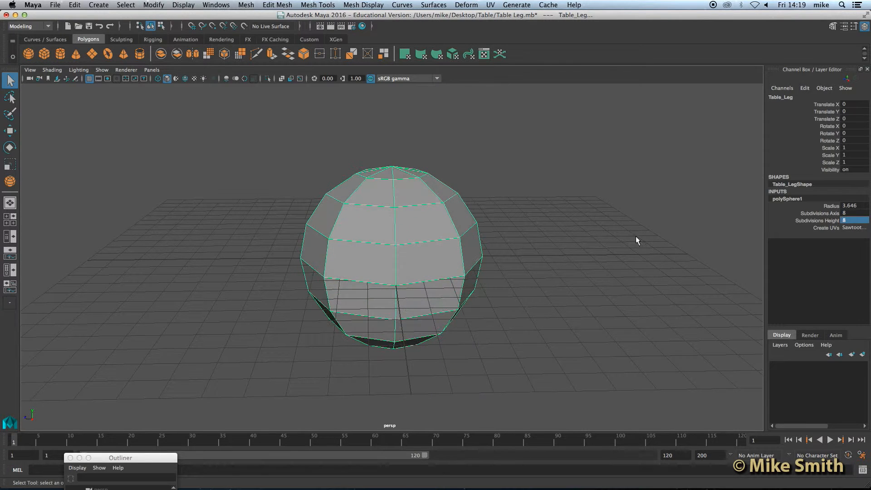
click(405, 223)
alt+drag(410, 259, 409, 236)
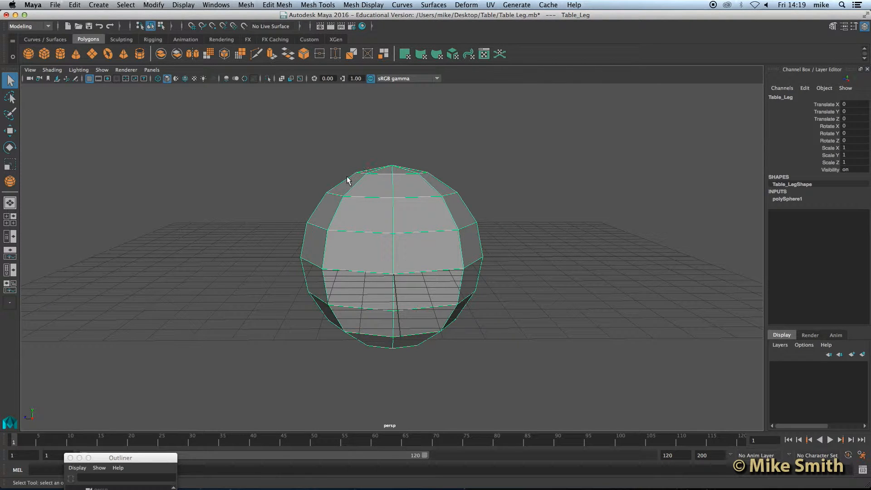
alt+drag(444, 202, 405, 274)
scroll(408, 303, up, 5)
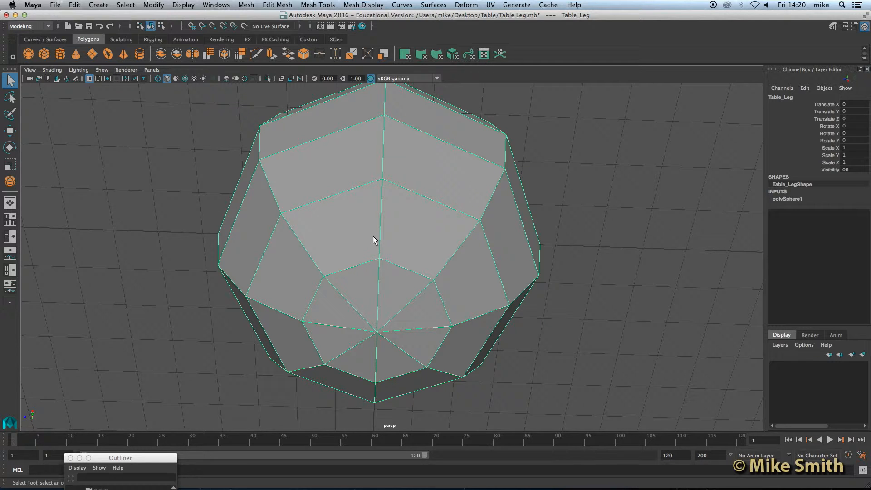
alt+drag(367, 284, 377, 241)
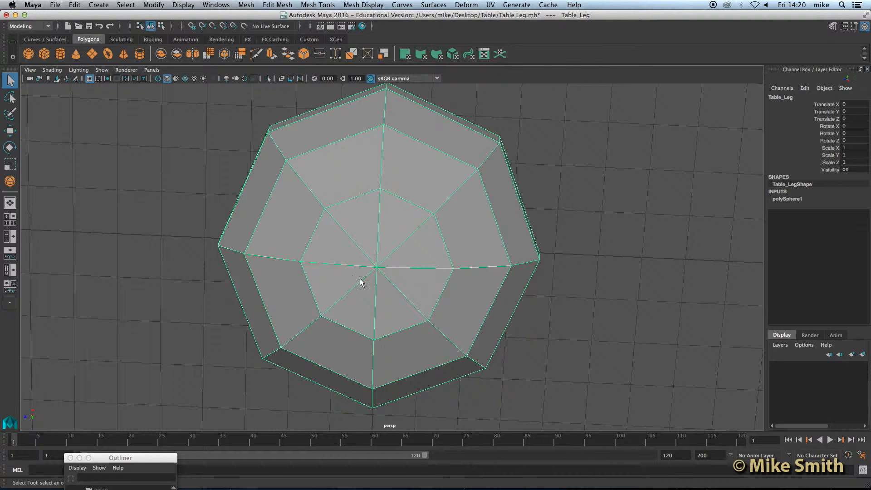
Delete four alternate edges meeting at the sphere's pole in edge mode.
right_click(376, 240)
right_drag(375, 244, 378, 199)
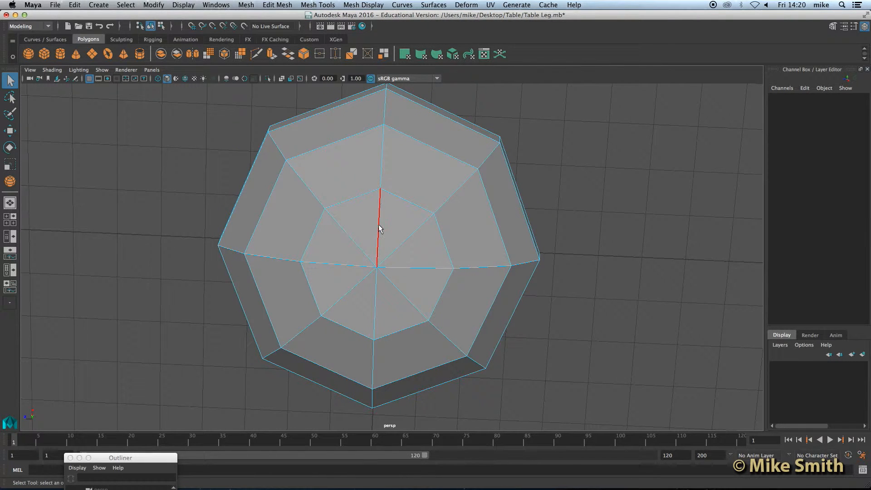
click(378, 224)
shift+click(413, 270)
shift+click(341, 265)
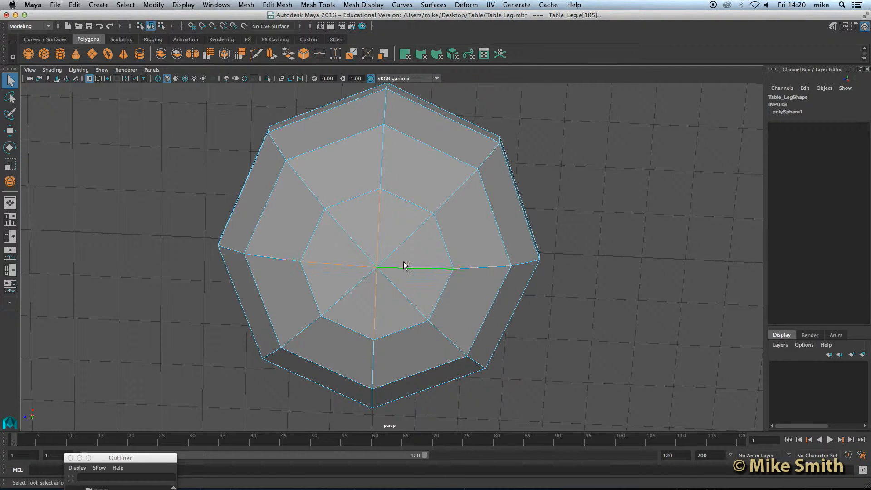
shift+click(380, 239)
key(Delete)
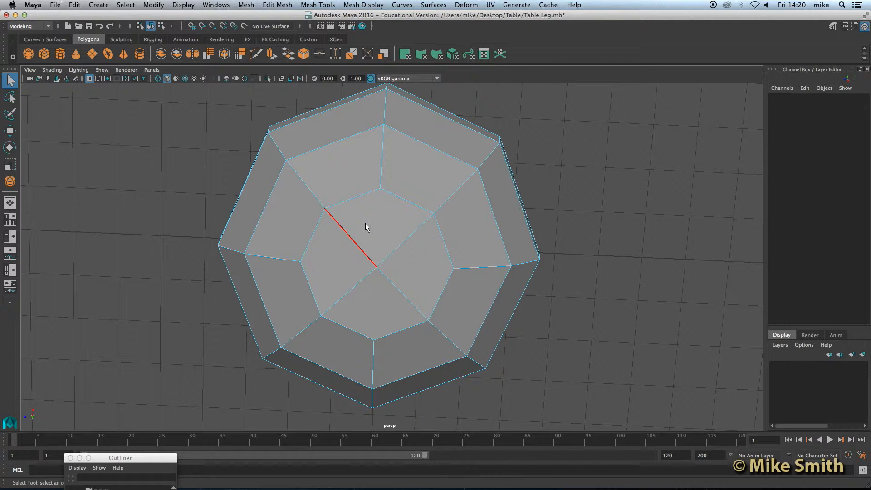
Orbit to a top-down view of the mesh and switch to face selection.
alt+drag(383, 211, 389, 250)
alt+drag(377, 156, 379, 230)
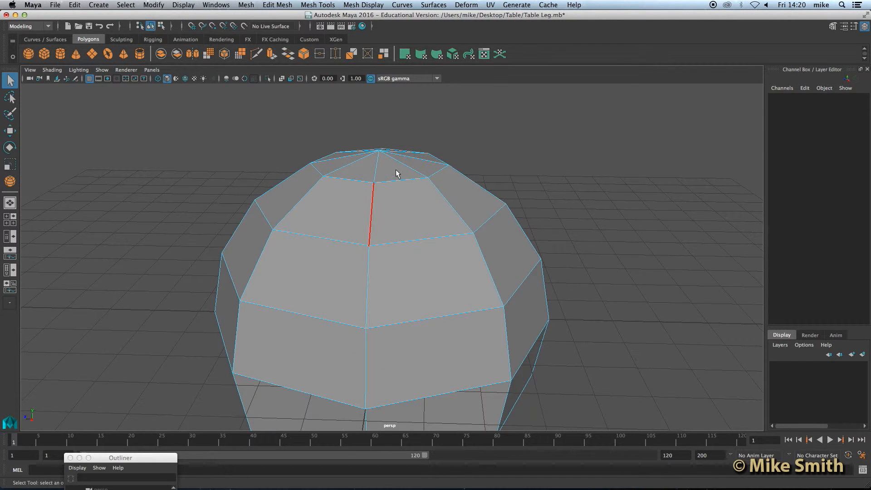
alt+drag(385, 169, 370, 205)
right_drag(370, 206, 370, 232)
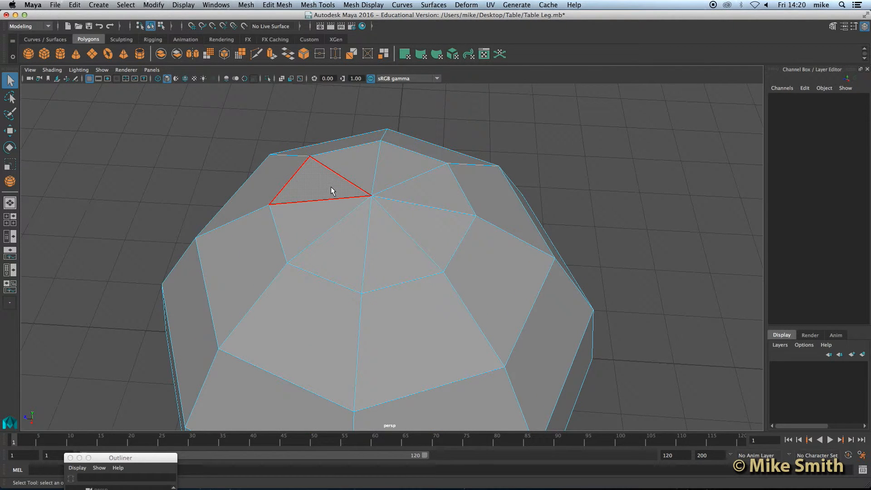
Delete the top pole's triangle faces to open an octagonal hole.
click(331, 186)
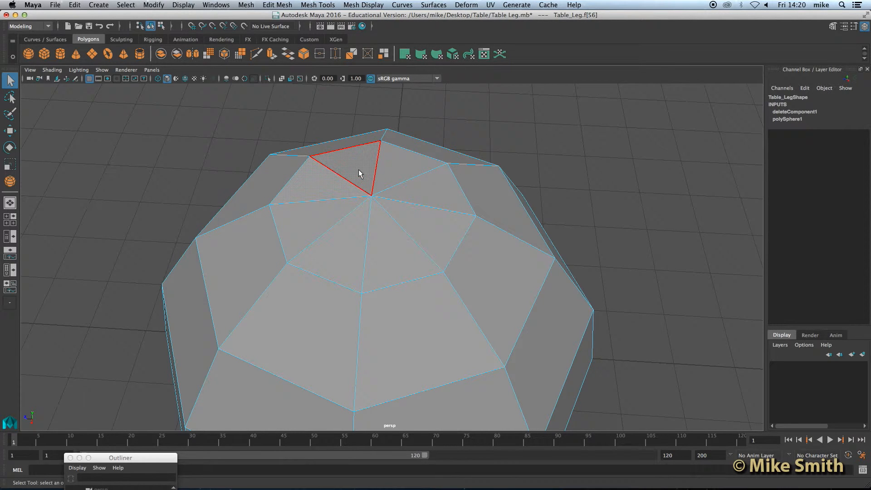
shift+click(359, 170)
shift+click(388, 169)
shift+click(411, 189)
shift+click(387, 240)
shift+click(338, 244)
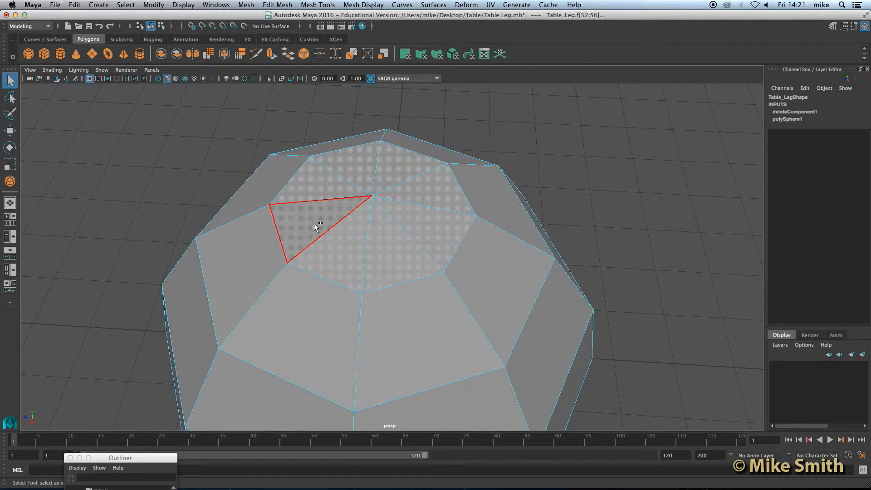
shift+click(314, 223)
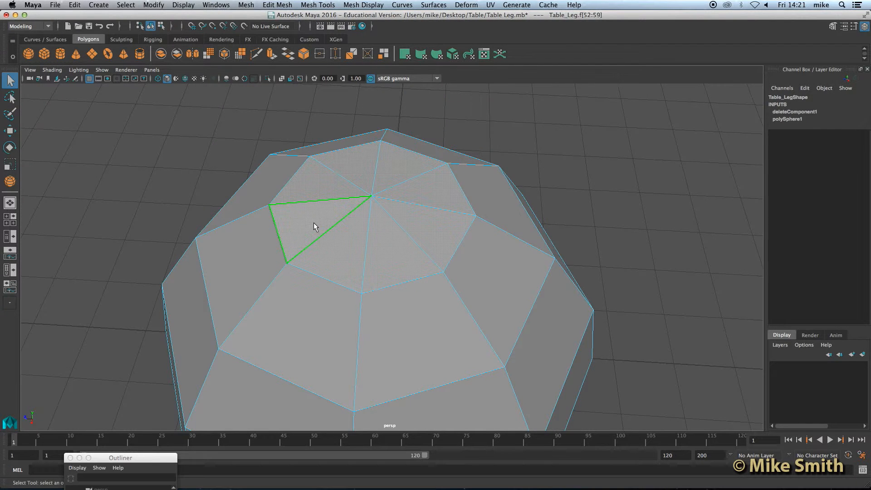
key(Delete)
Select the full edge loop around the opening in edge mode.
scroll(315, 227, down, 5)
alt+drag(318, 236, 355, 284)
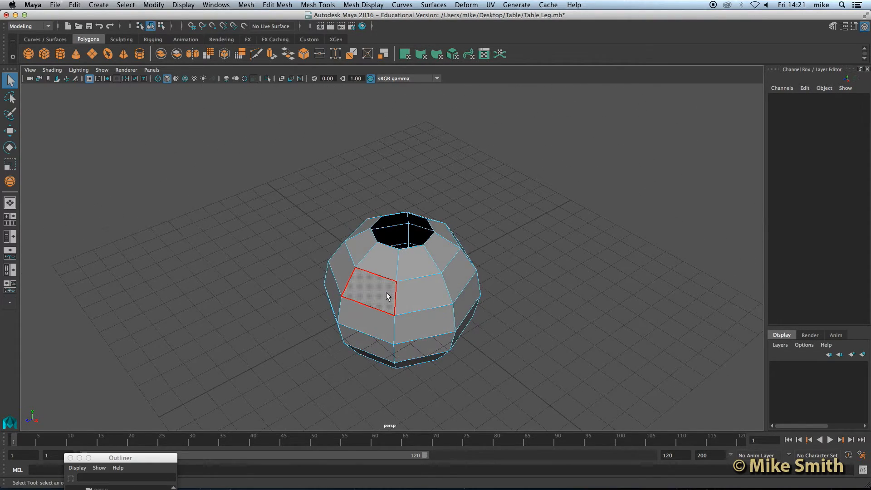
scroll(387, 292, up, 6)
alt+drag(415, 288, 373, 281)
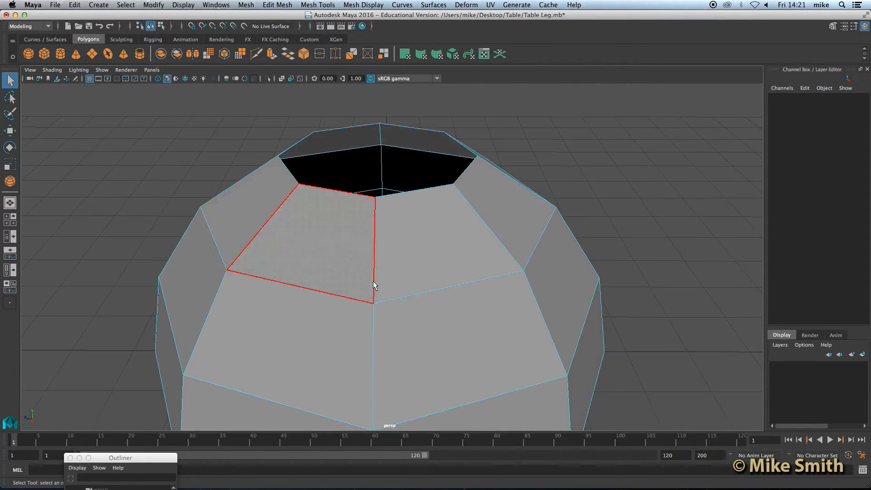
alt+middle_drag(382, 176, 380, 223)
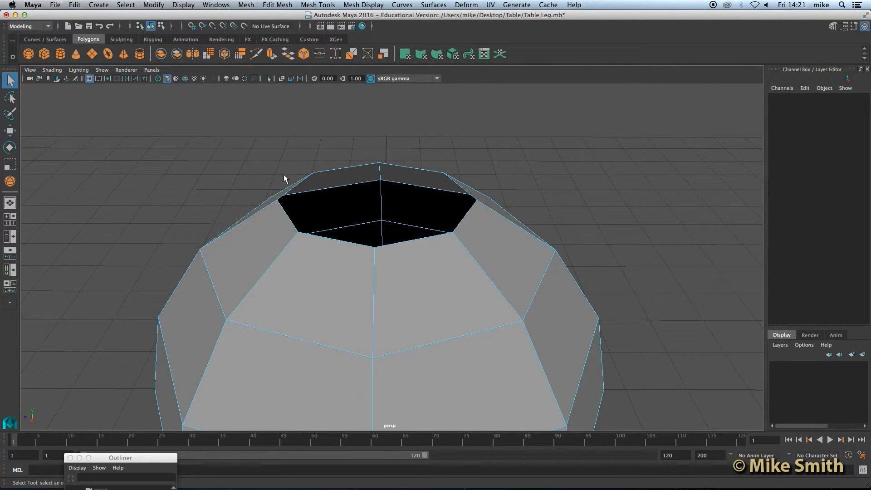
right_click(317, 203)
right_drag(317, 178, 318, 178)
double_click(314, 235)
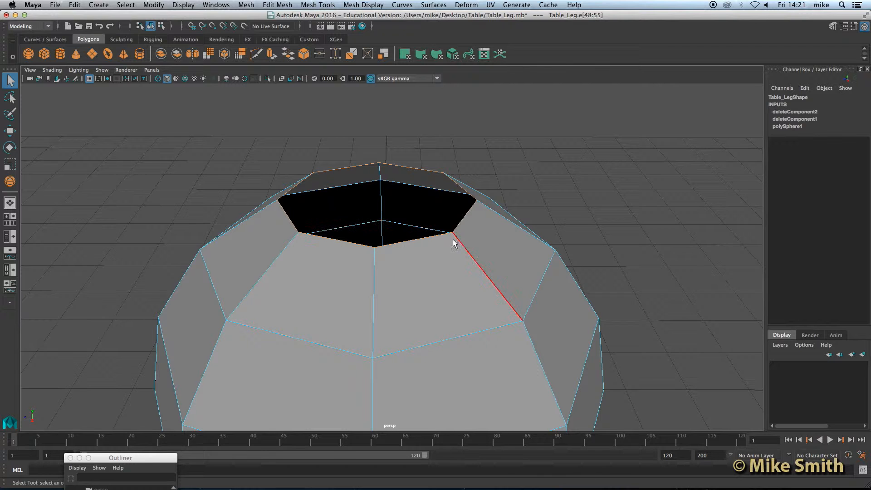
scroll(397, 250, down, 4)
scroll(397, 250, down, 5)
alt+drag(399, 299, 399, 254)
alt+middle_drag(400, 254, 393, 313)
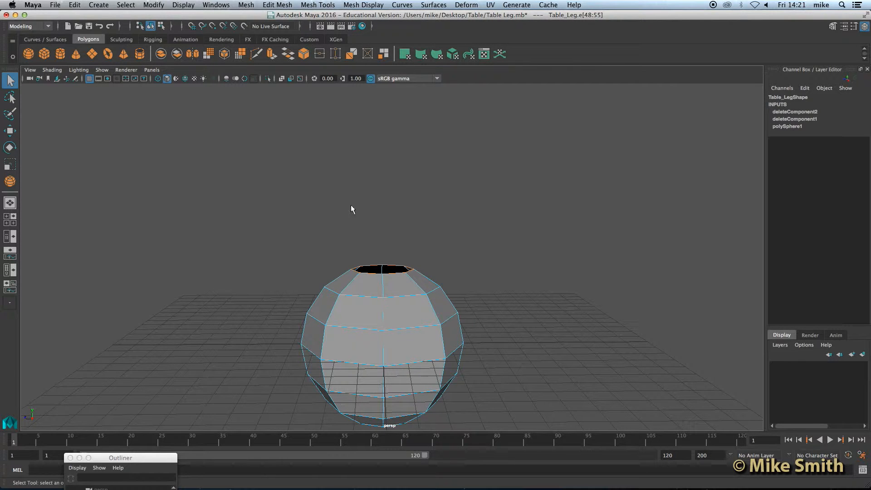
Reset the Extrude options to defaults and extrude the rim edge loop.
click(278, 5)
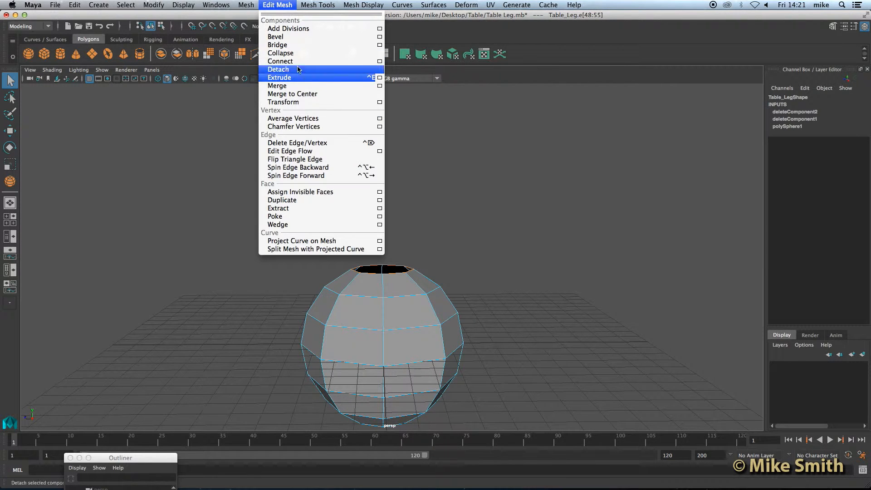
click(380, 78)
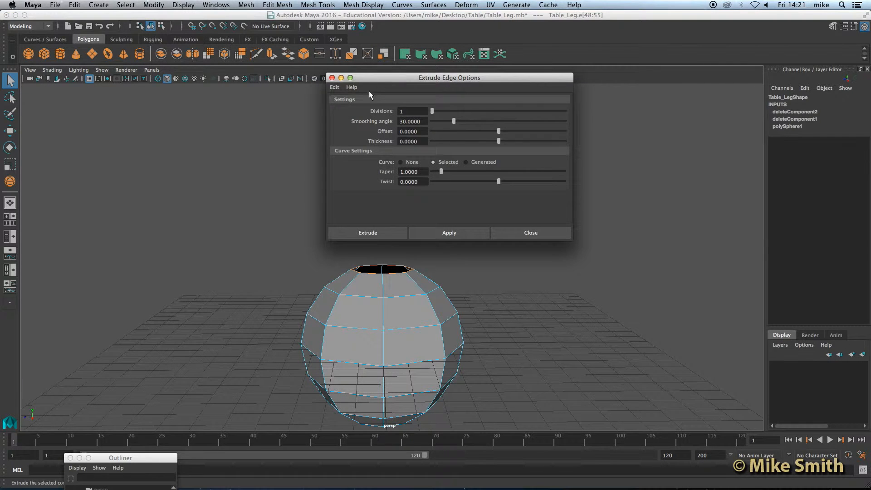
click(339, 88)
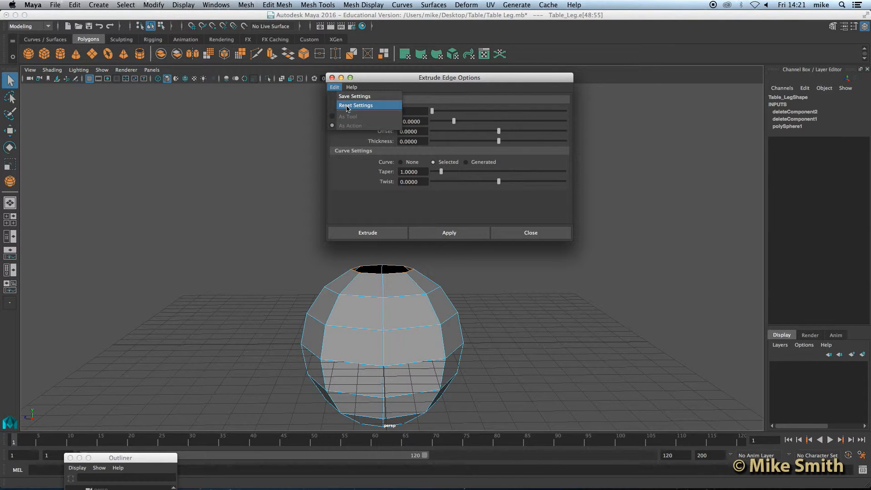
click(348, 106)
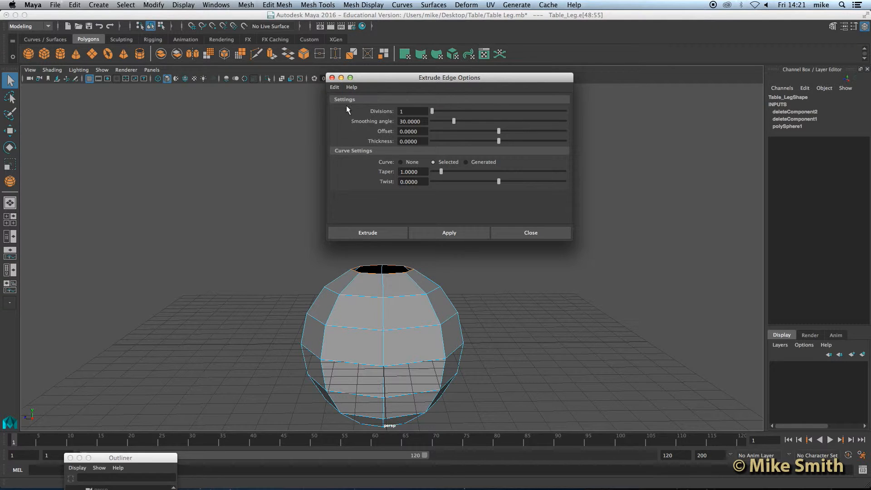
click(366, 233)
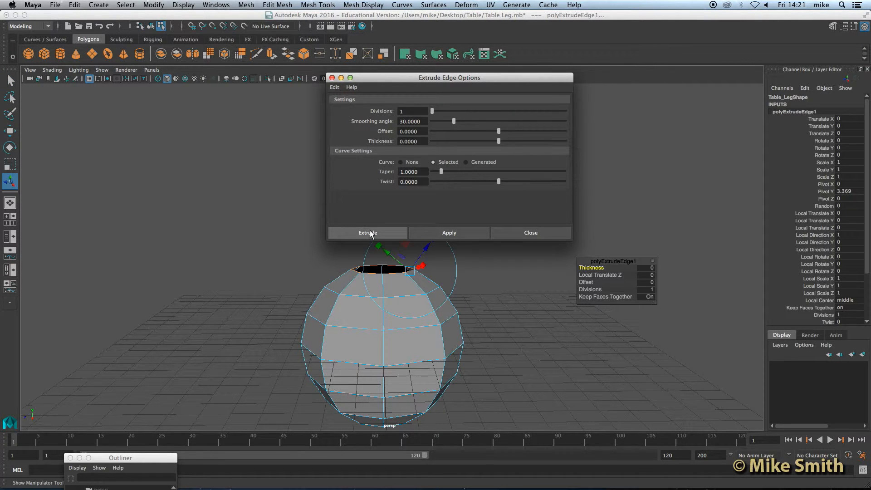
scroll(415, 247, up, 4)
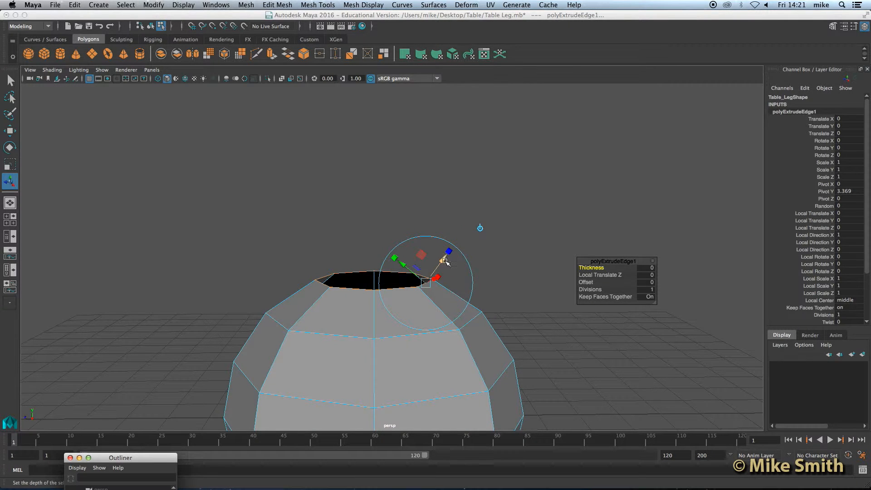
scroll(434, 254, down, 3)
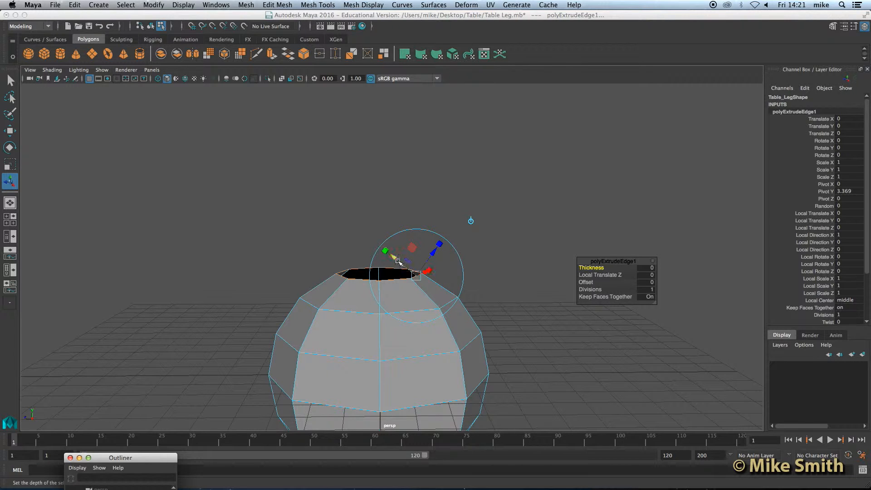
alt+drag(426, 271, 423, 282)
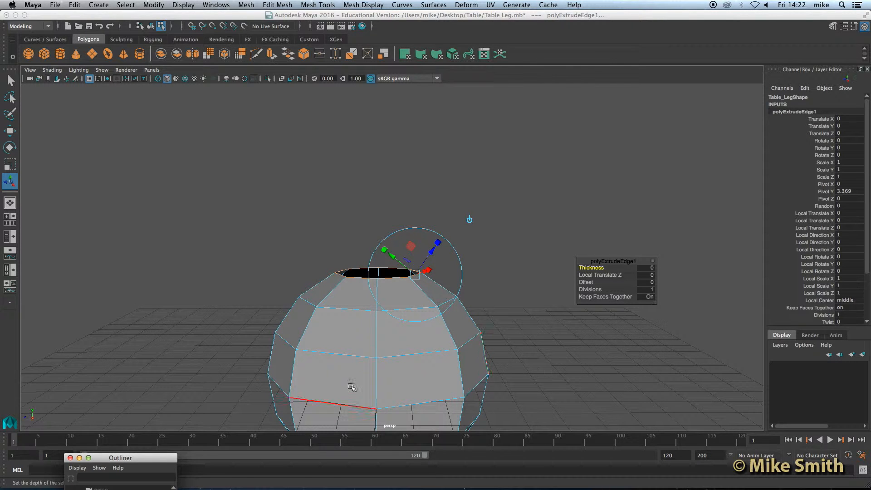
Pull the extruded rim about 22.4 units up in world Y, then deselect.
click(470, 221)
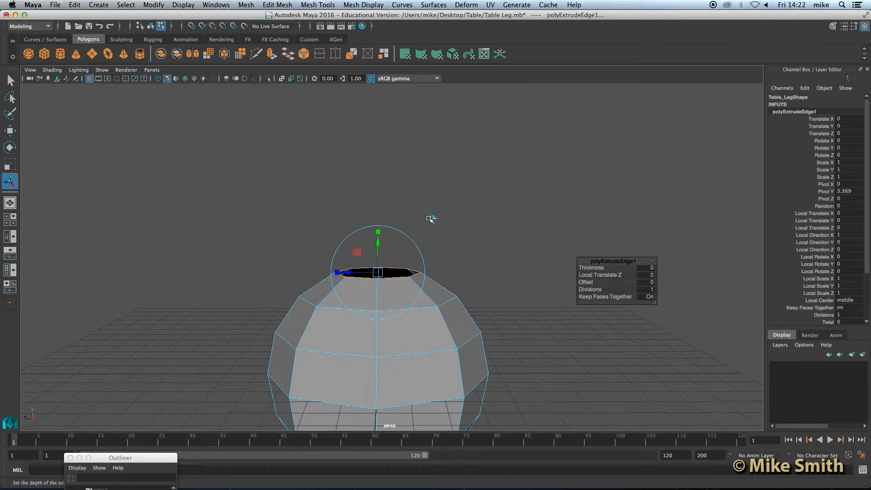
drag(378, 241, 371, 89)
scroll(399, 257, down, 5)
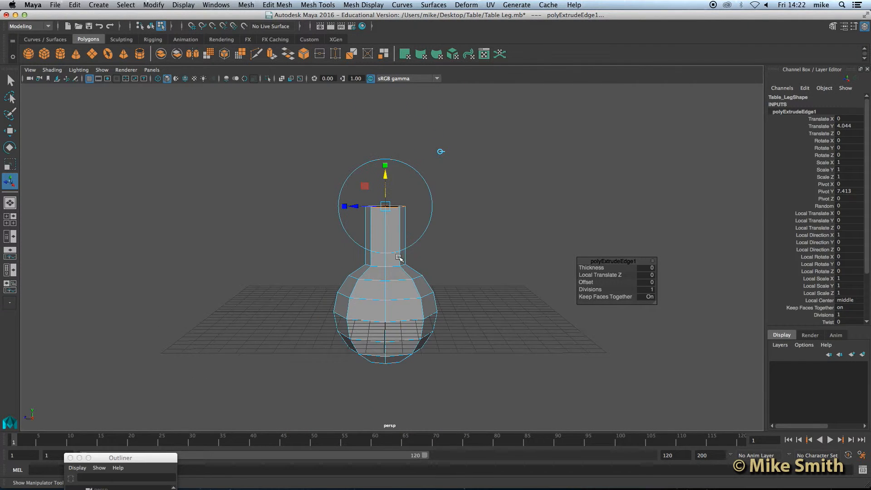
scroll(399, 257, down, 2)
alt+middle_drag(401, 258, 405, 288)
drag(385, 260, 387, 89)
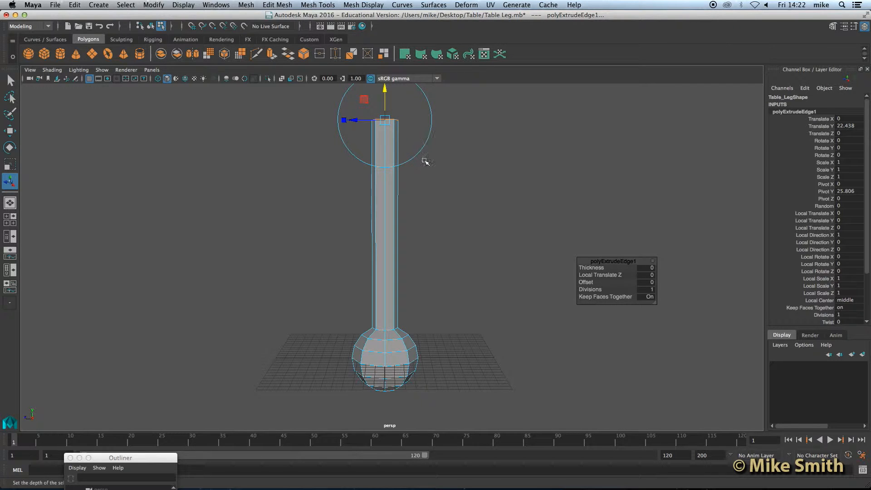
click(497, 183)
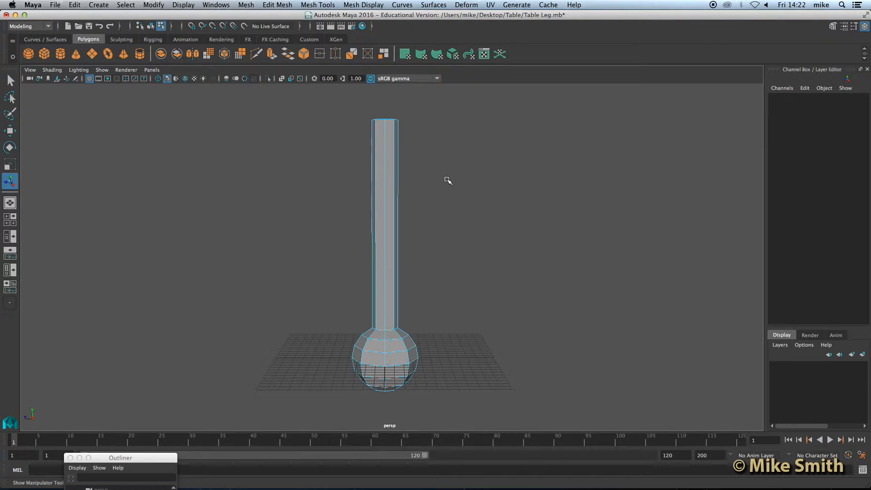
Return to object mode, select the leg mesh, and frame the column top.
key(space)
right_drag(388, 181, 414, 172)
click(388, 173)
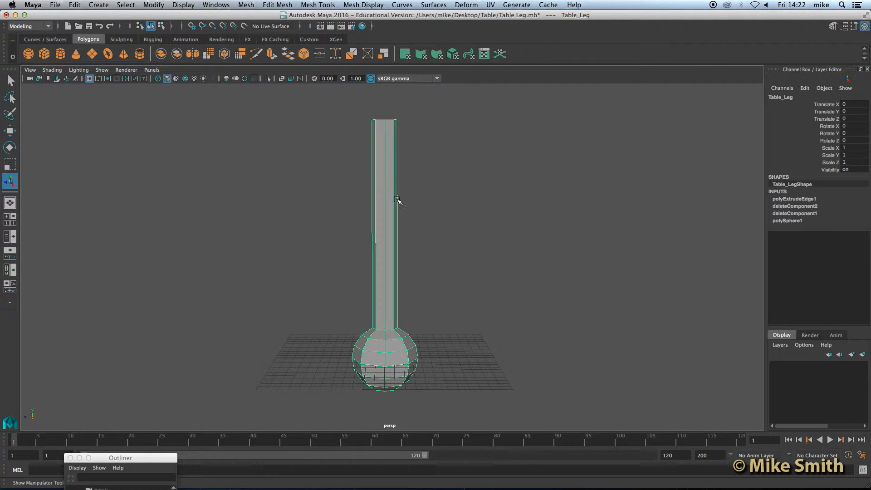
scroll(397, 199, up, 3)
scroll(391, 196, up, 2)
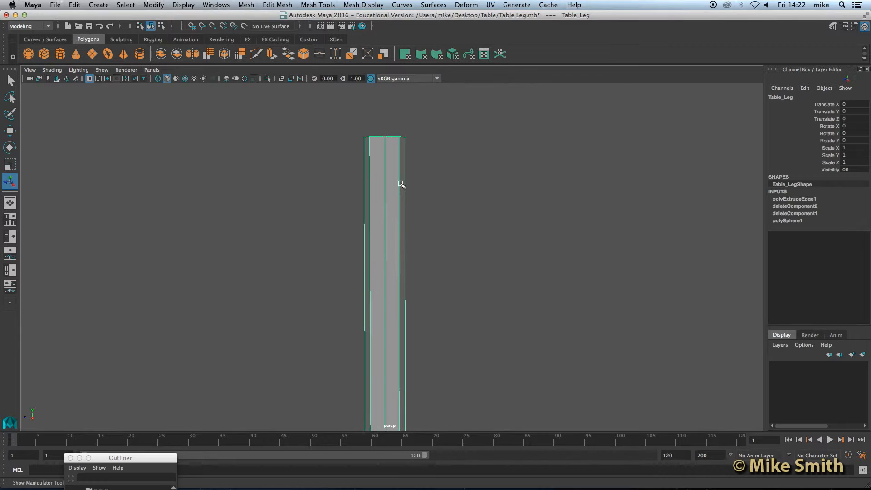
scroll(384, 198, up, 2)
alt+middle_drag(389, 156, 391, 204)
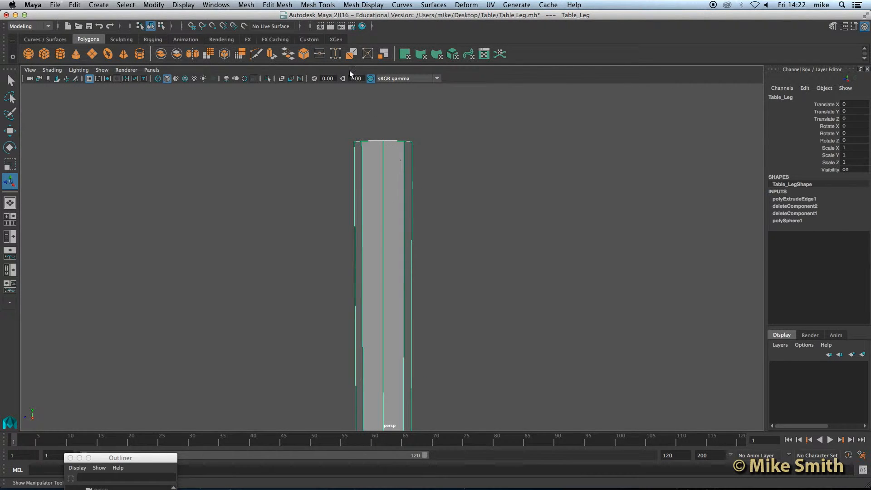
Insert an edge loop across the column and slide it just below the top.
click(323, 6)
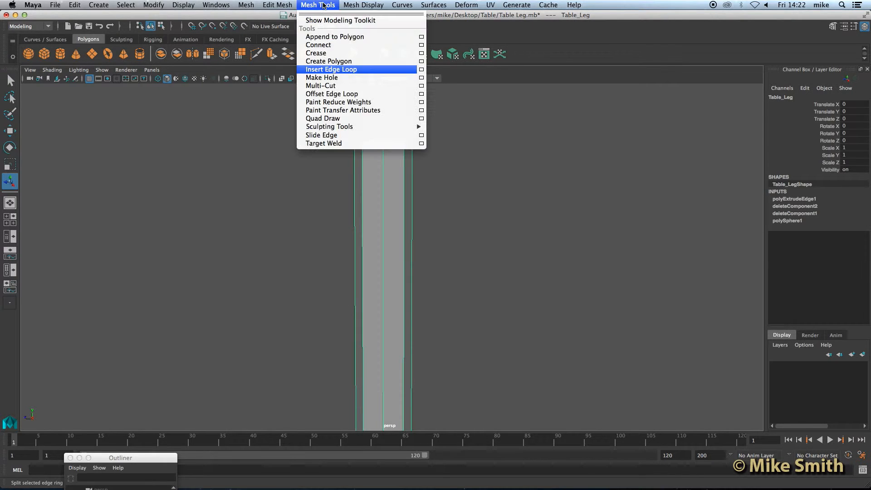
click(338, 70)
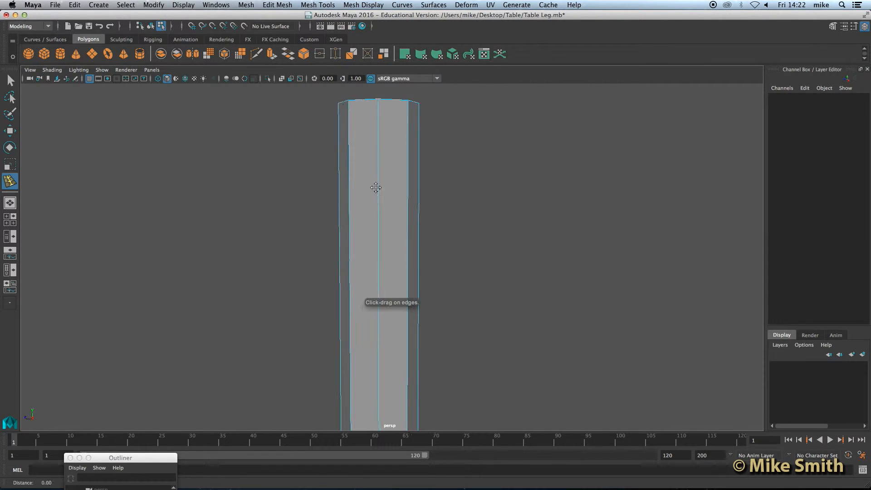
alt+middle_drag(375, 187, 372, 225)
alt+drag(388, 248, 376, 177)
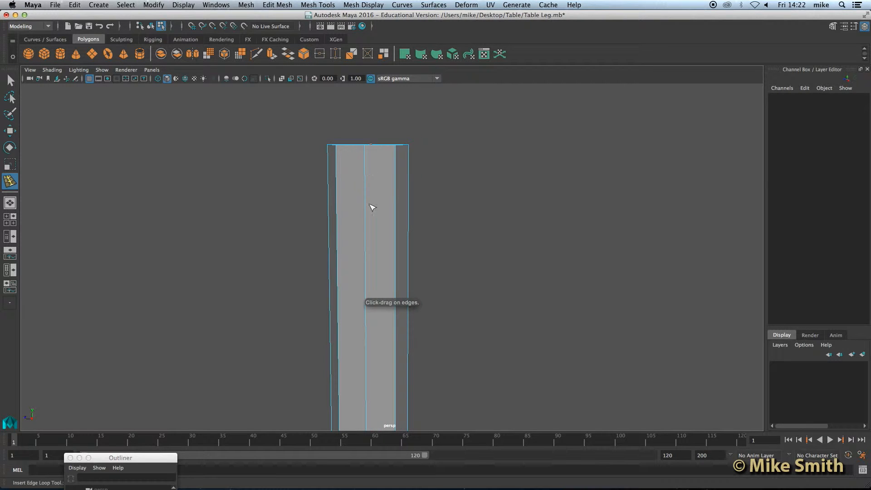
scroll(372, 232, up, 2)
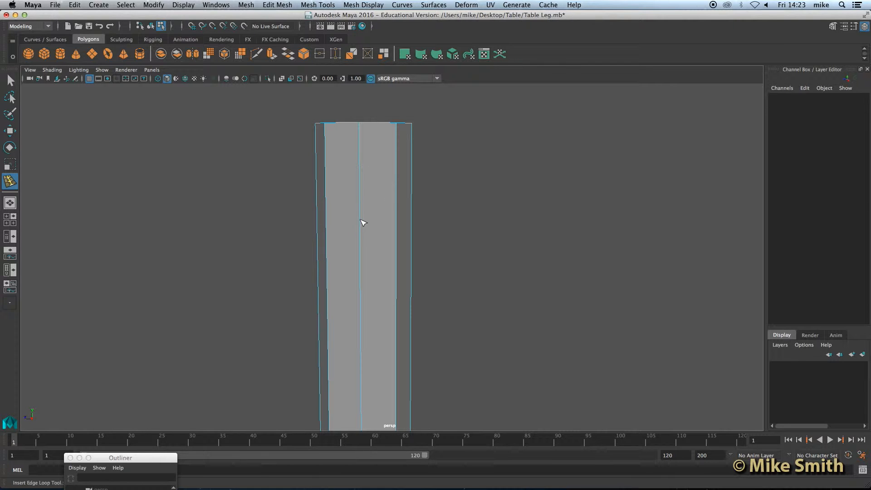
mouse_move(360, 223)
mouse_down()
mouse_move(361, 232)
mouse_move(363, 213)
mouse_move(364, 231)
mouse_up()
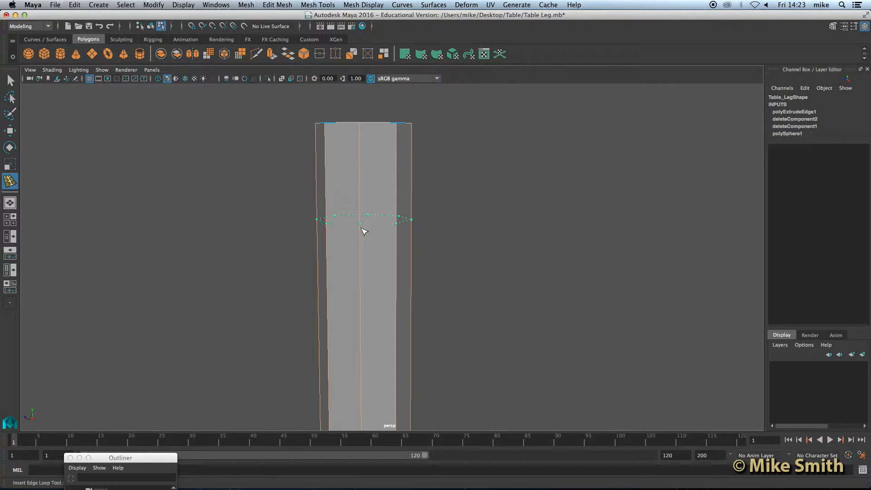
drag(364, 158, 361, 215)
drag(361, 182, 389, 236)
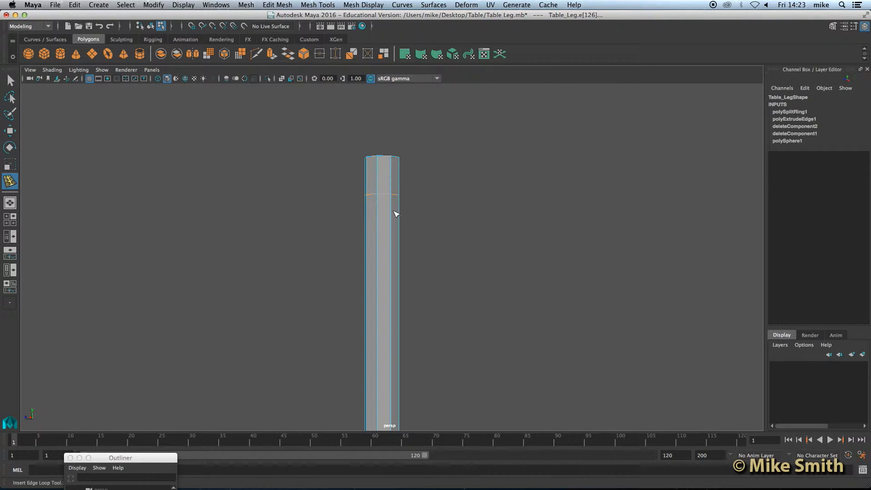
Frame the leg's top opening and switch to vertex component mode.
alt+drag(385, 197, 391, 225)
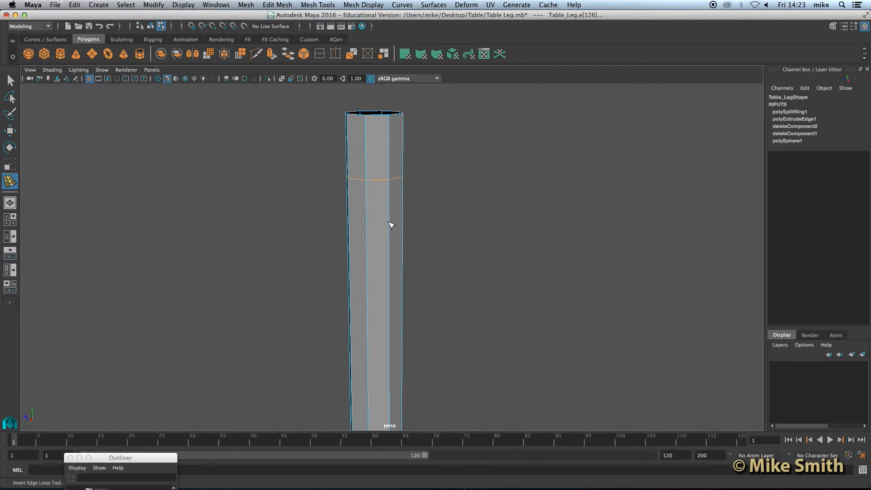
scroll(391, 200, up, 3)
alt+middle_drag(386, 182, 394, 241)
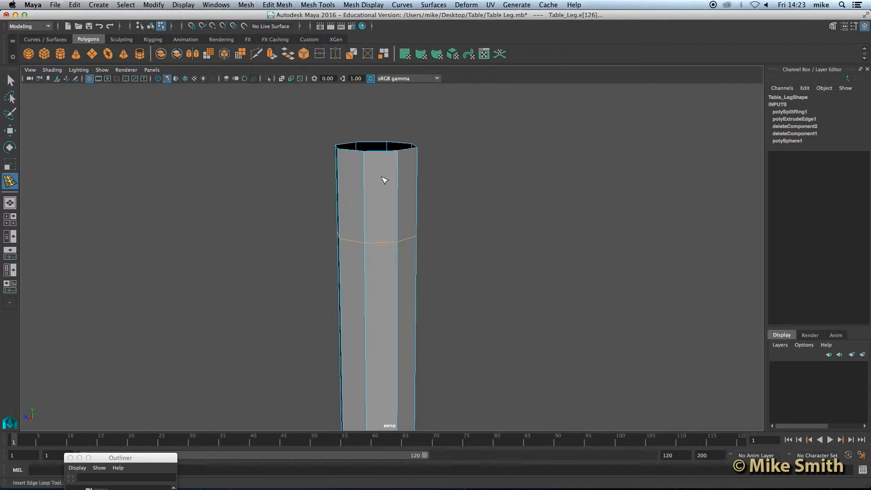
right_click(373, 188)
right_drag(370, 185, 337, 191)
click(11, 82)
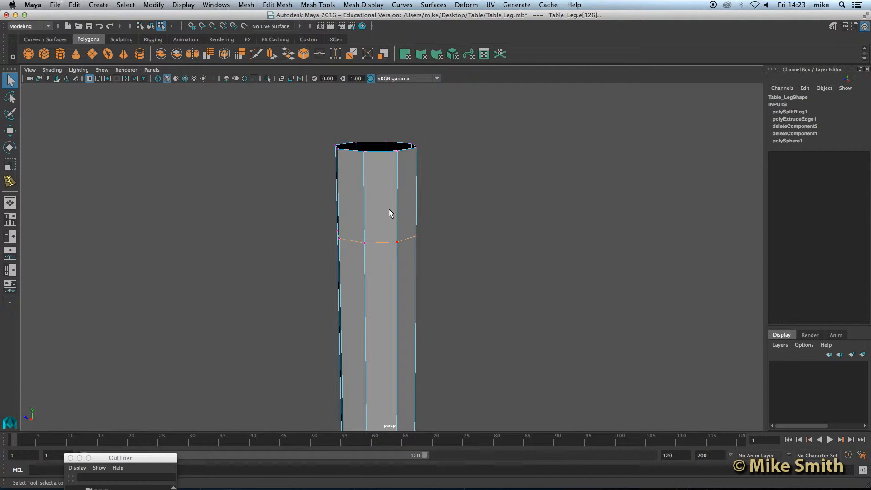
Try selecting the top vertex rings, then clear the selection and level the view side-on.
key(4)
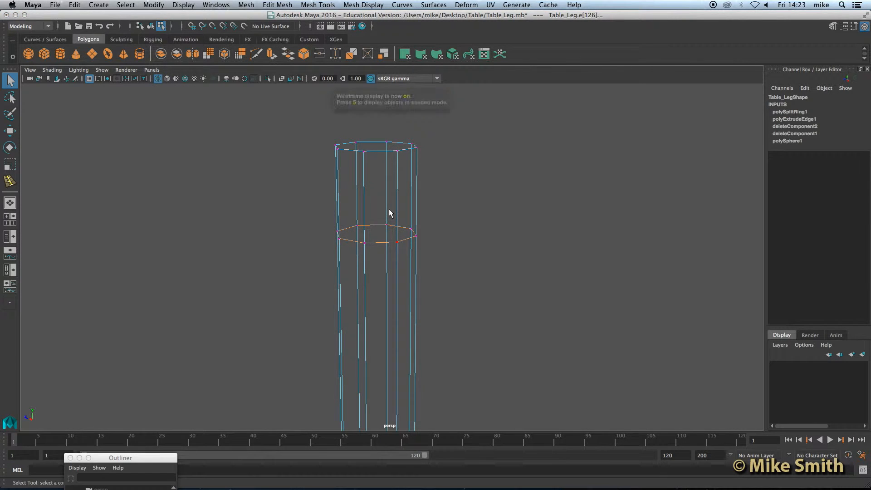
drag(304, 126, 470, 262)
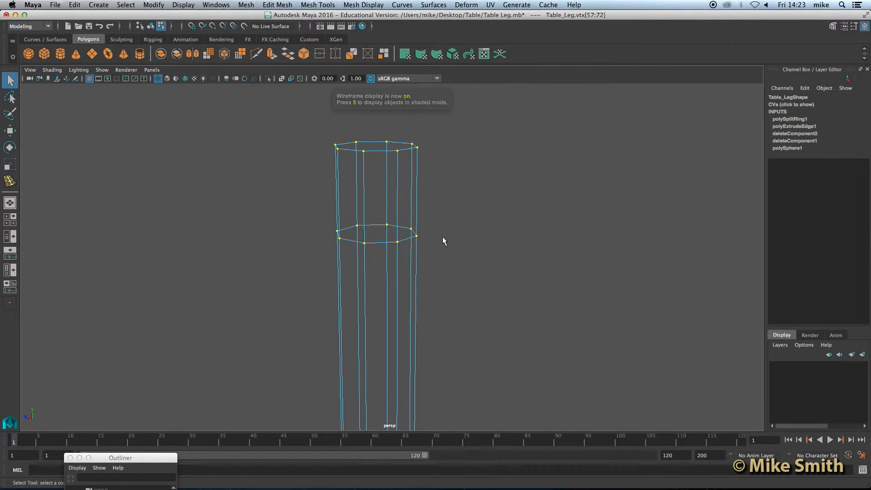
scroll(392, 273, down, 2)
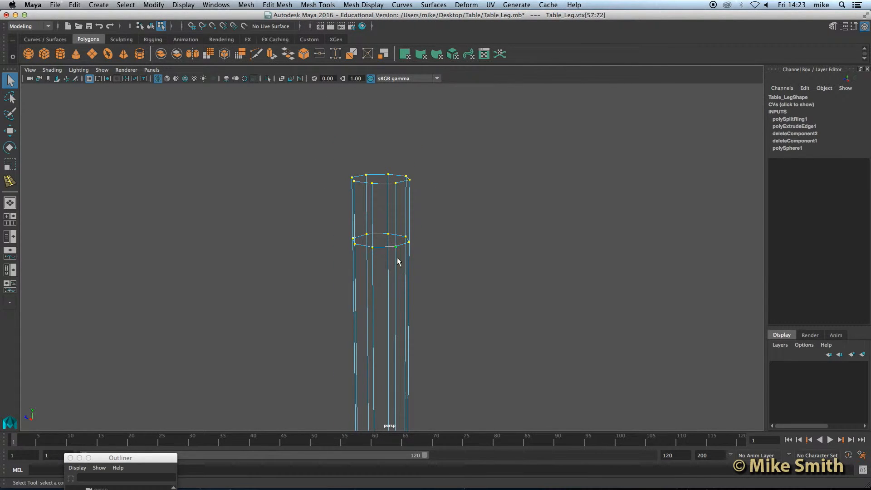
mouse_move(395, 252)
alt+mouse_down()
mouse_move(407, 279)
mouse_move(456, 263)
alt+mouse_up()
key(5)
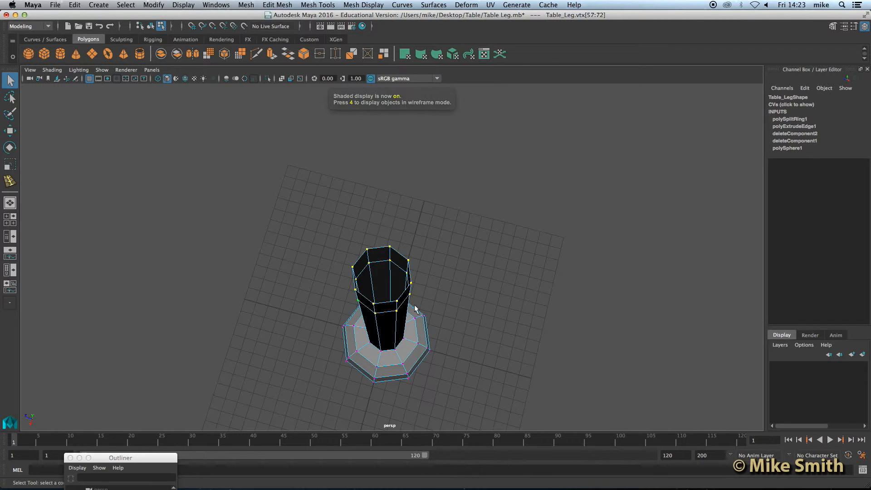
drag(337, 232, 403, 248)
alt+drag(429, 323, 428, 271)
click(429, 271)
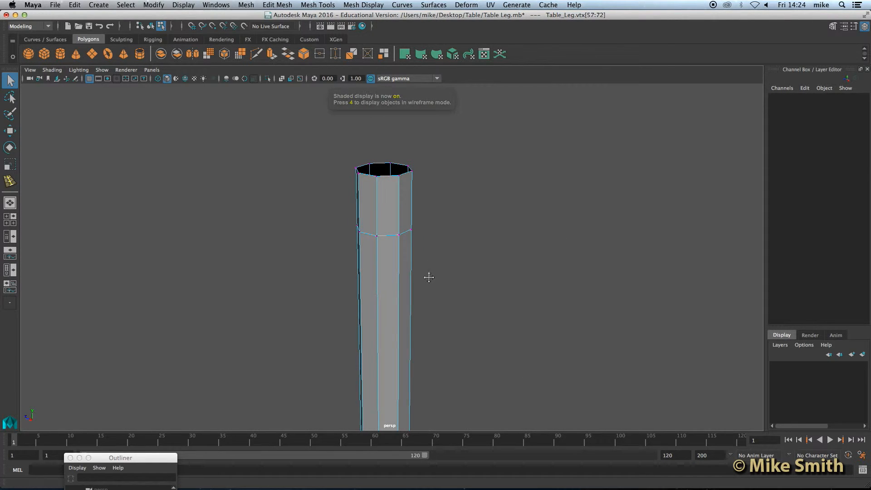
alt+middle_drag(428, 277, 428, 295)
alt+drag(399, 275, 401, 262)
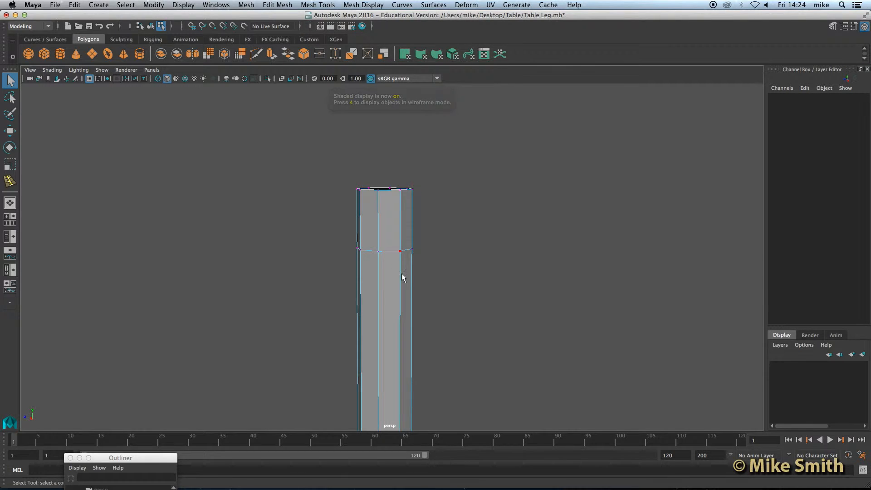
Marquee-select the top two vertex rings in wireframe, then return to shaded display.
key(4)
drag(328, 160, 430, 264)
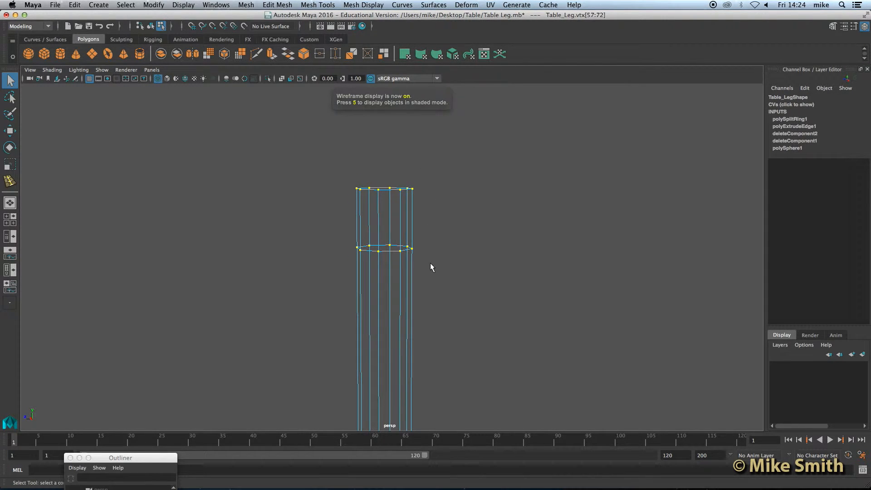
key(5)
alt+drag(423, 265, 411, 268)
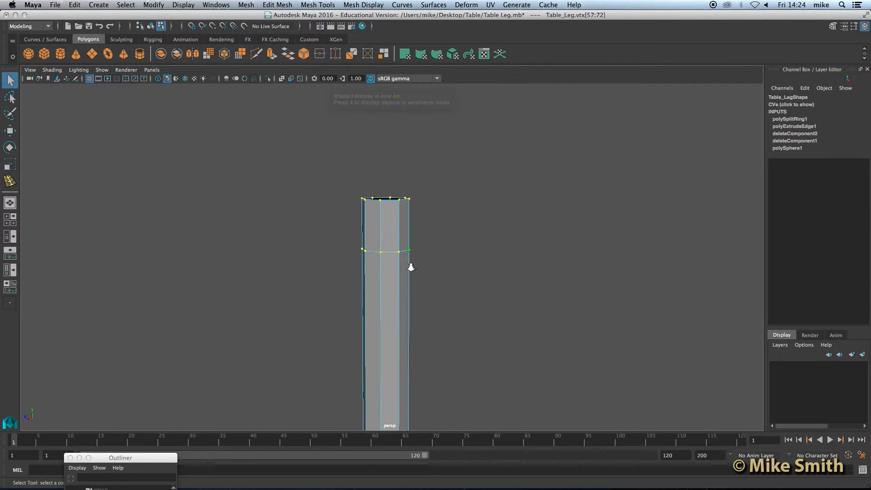
scroll(410, 267, down, 5)
alt+middle_drag(405, 282, 403, 224)
scroll(398, 253, down, 2)
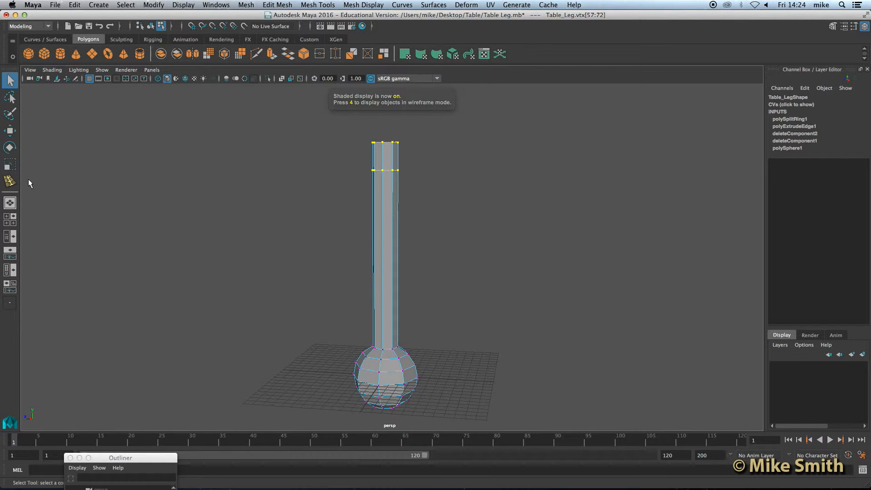
click(10, 164)
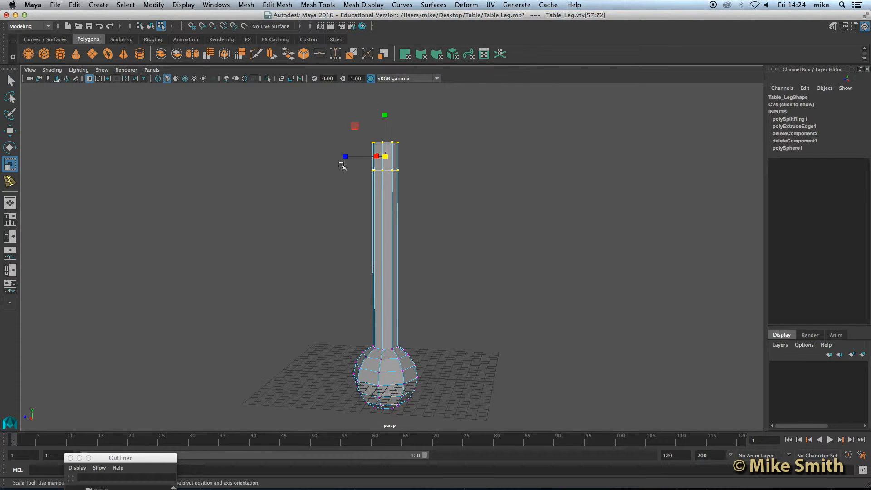
Scale the top two rings outward and squash them closer together so the column flares upward.
alt+drag(411, 197, 397, 199)
drag(381, 161, 401, 163)
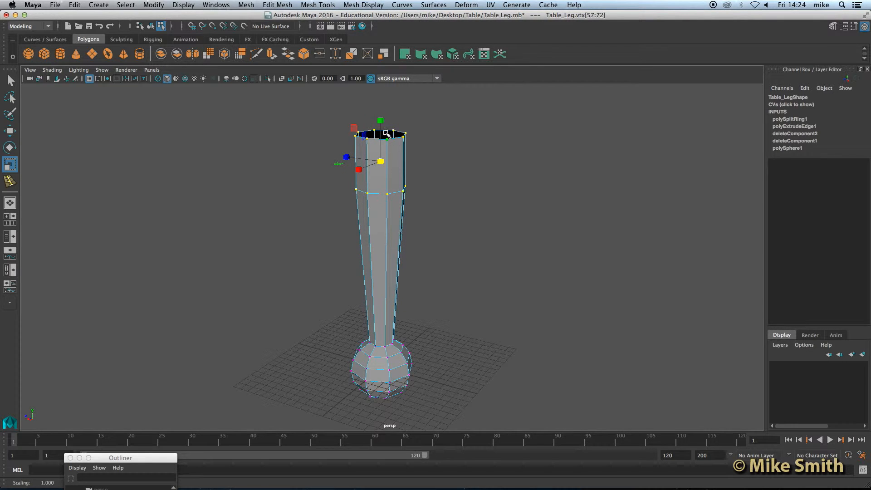
mouse_move(381, 119)
mouse_down()
mouse_move(382, 157)
mouse_move(378, 123)
mouse_move(378, 133)
mouse_up()
alt+drag(377, 229, 397, 228)
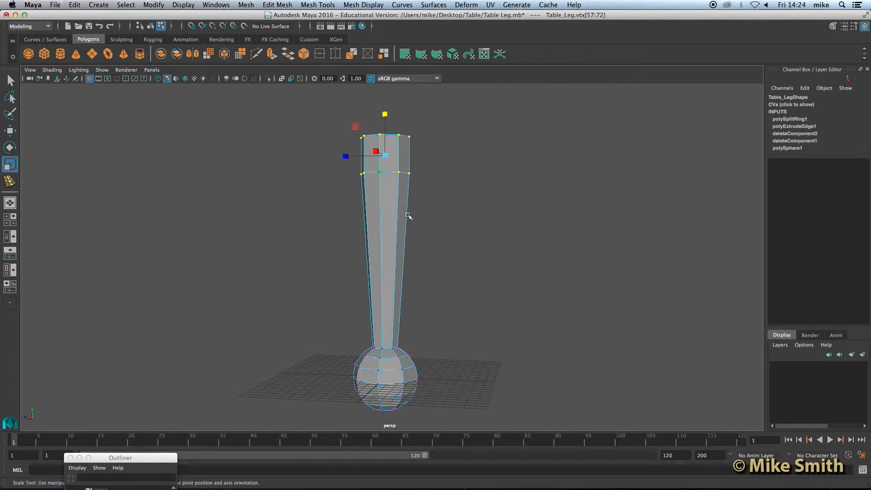
scroll(415, 221, up, 5)
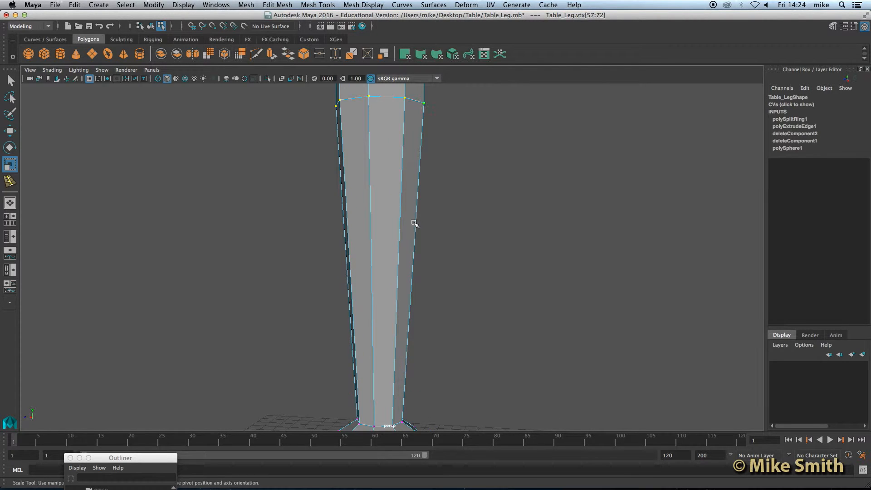
scroll(414, 222, up, 2)
alt+middle_drag(382, 168, 382, 238)
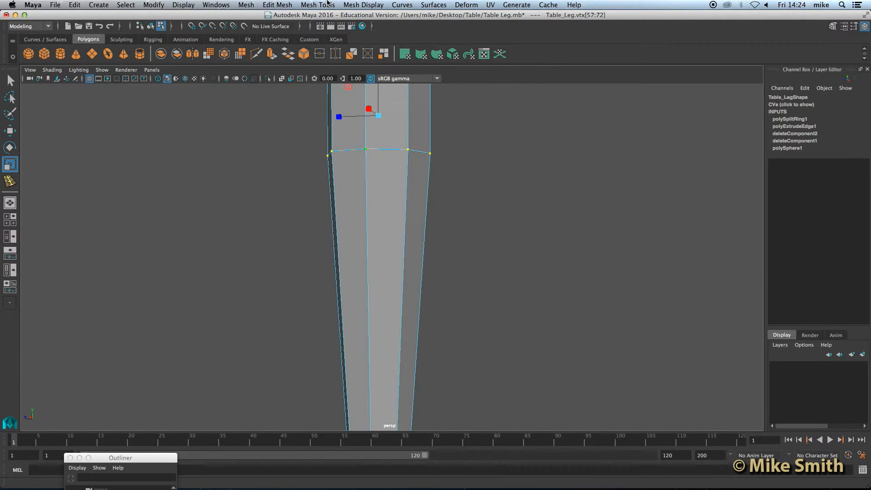
click(327, 4)
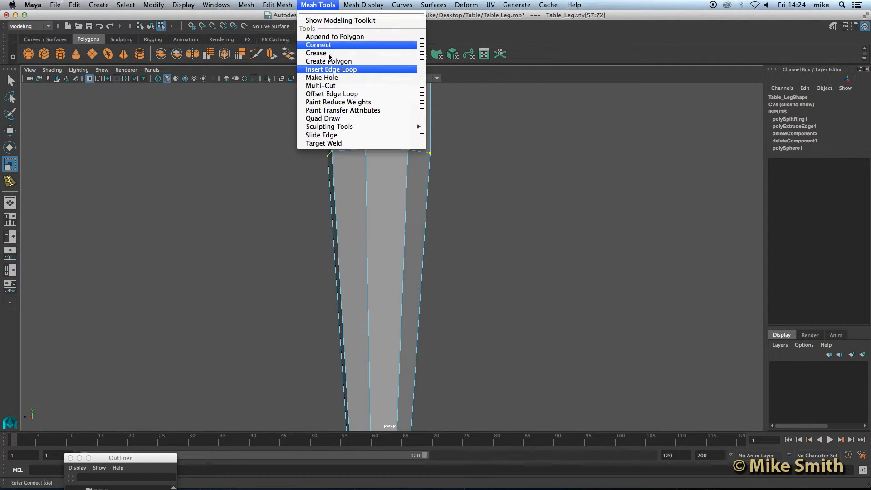
Insert three closely spaced edge loops around the upper leg, then return to Object Mode.
click(343, 70)
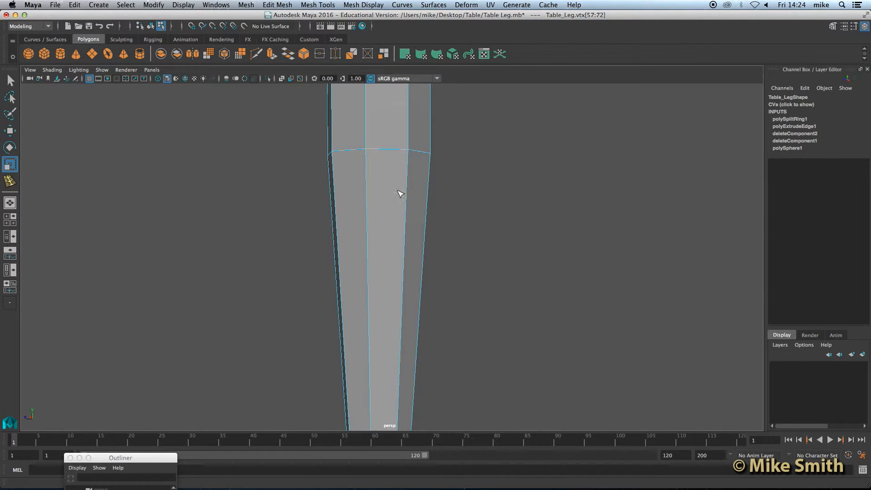
scroll(386, 232, up, 2)
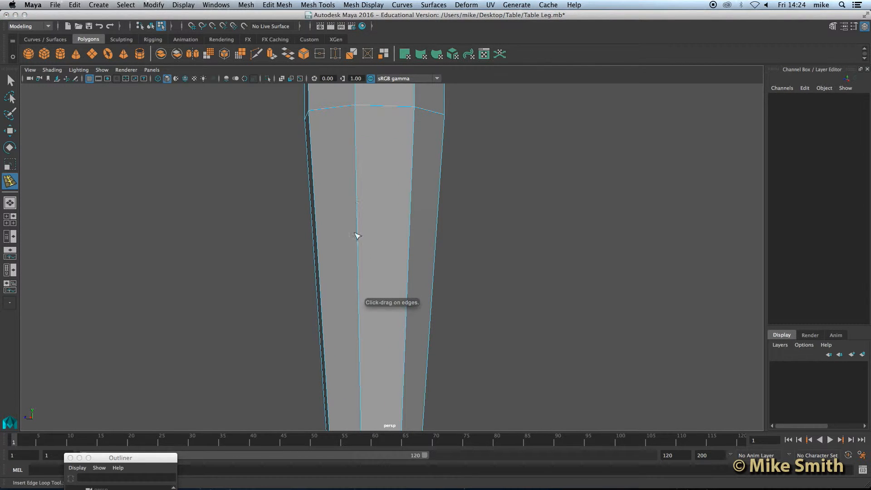
drag(357, 196, 360, 196)
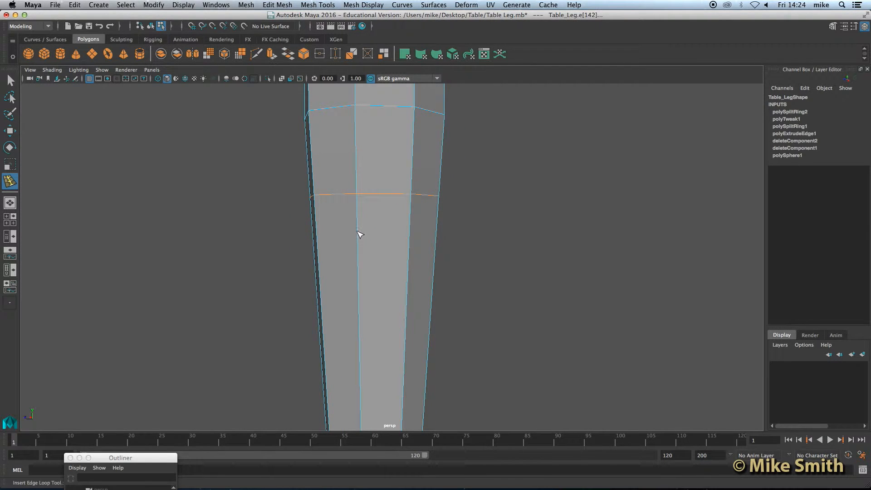
drag(360, 233, 360, 231)
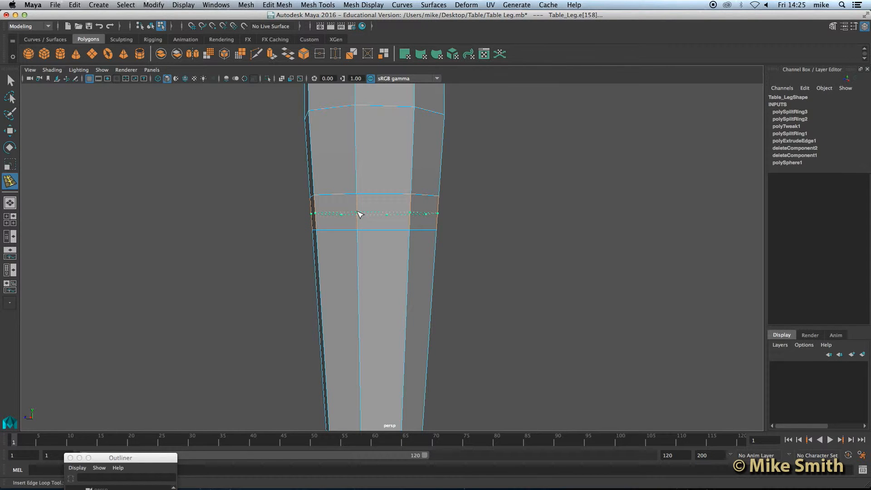
drag(360, 214, 361, 215)
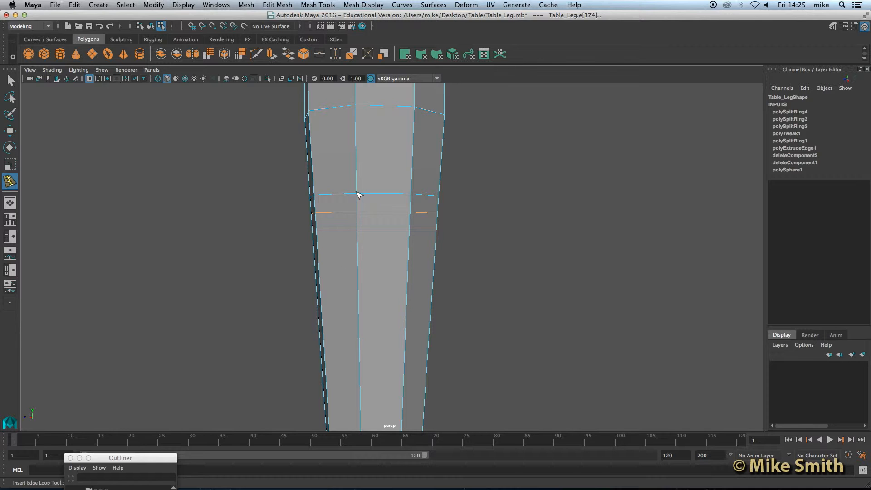
right_drag(369, 201, 412, 185)
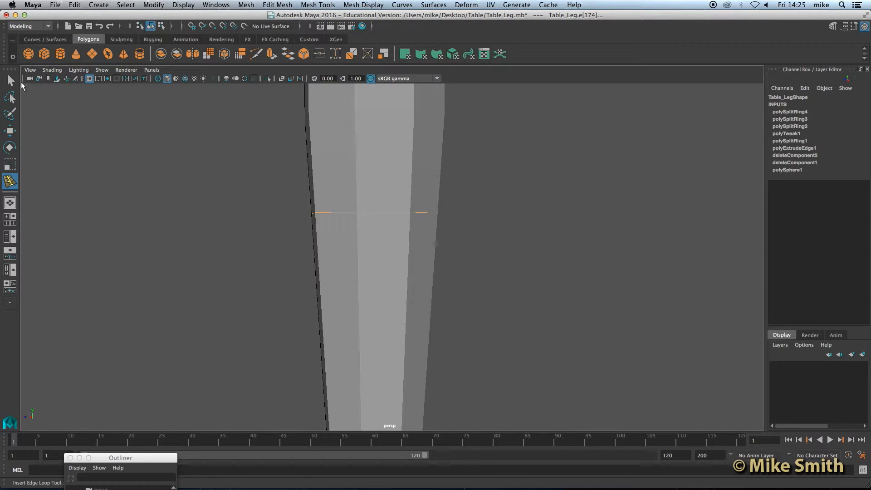
Exit the loop tool, select Table_Leg, and switch it to edge component mode.
click(11, 81)
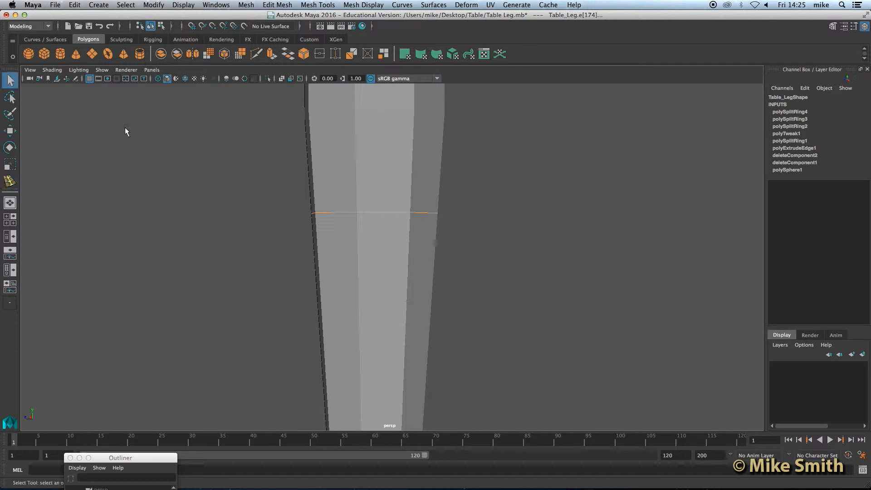
click(375, 183)
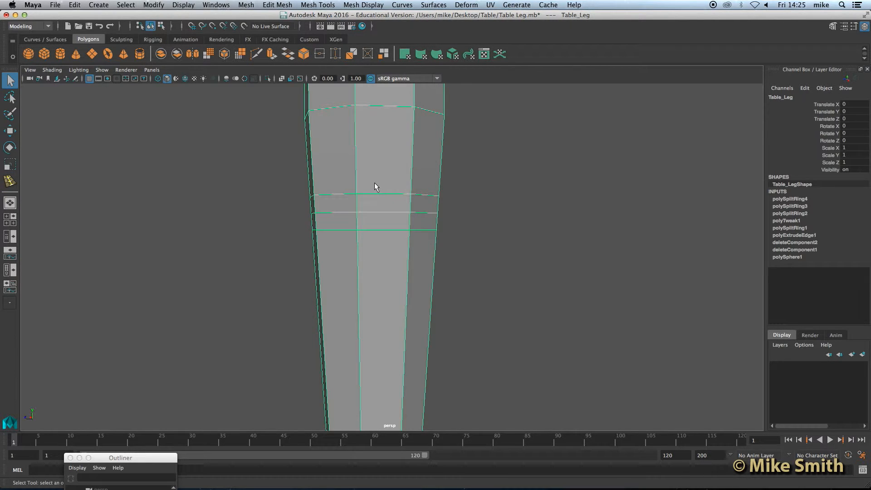
scroll(374, 253, down, 5)
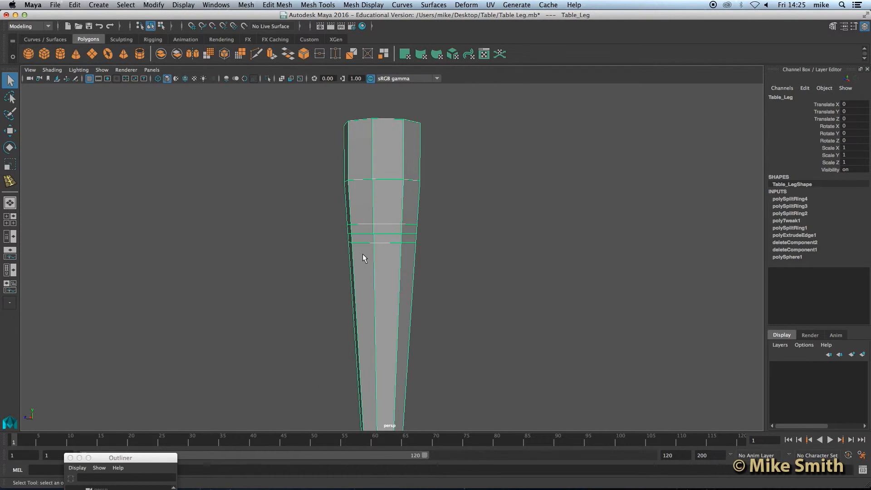
alt+drag(384, 251, 411, 243)
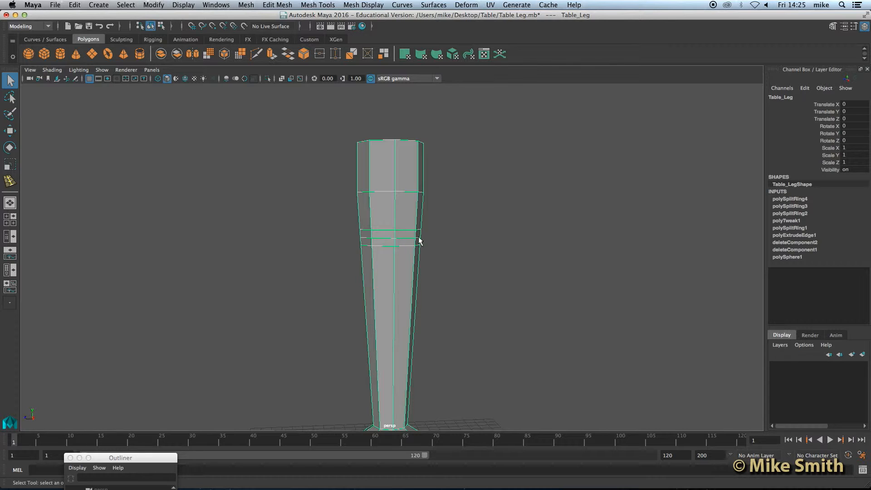
scroll(424, 249, up, 4)
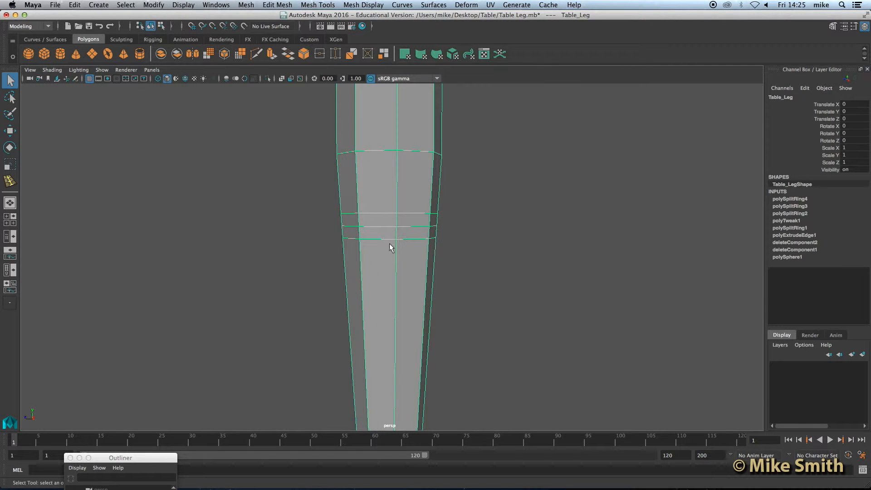
scroll(372, 225, up, 3)
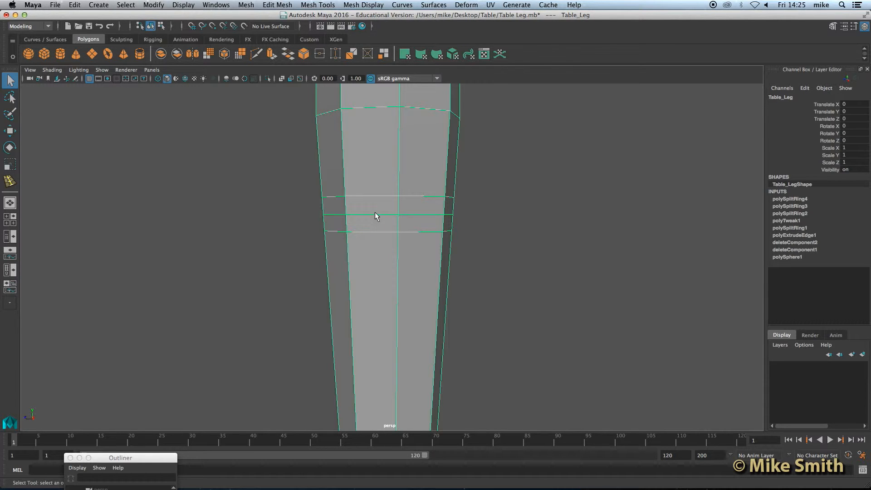
right_click(375, 213)
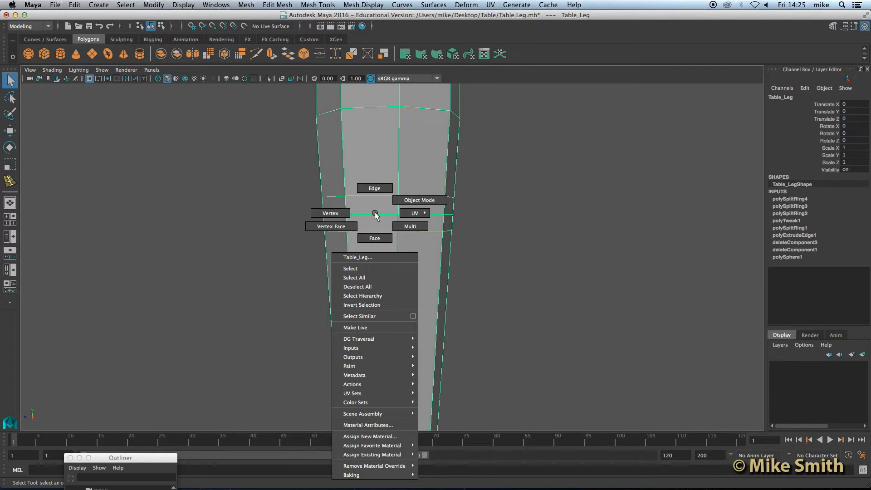
click(379, 190)
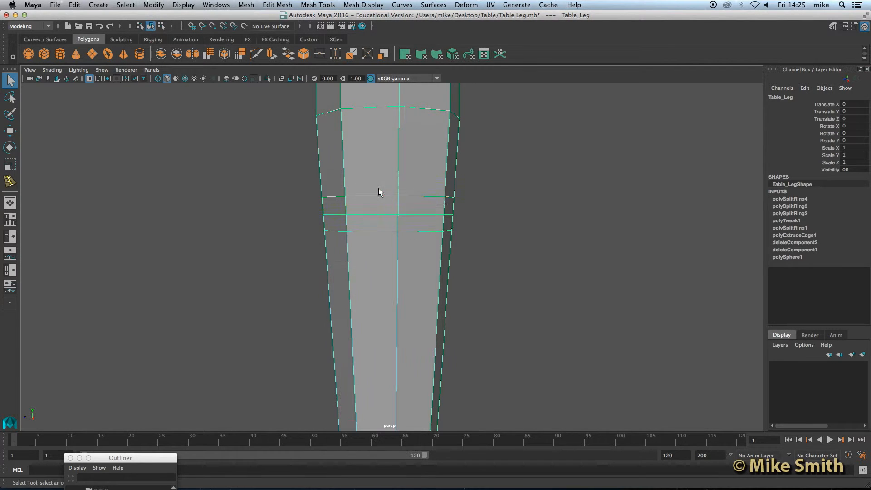
Select the middle upper edge loop and scale it inward to pinch a notch ring.
double_click(368, 213)
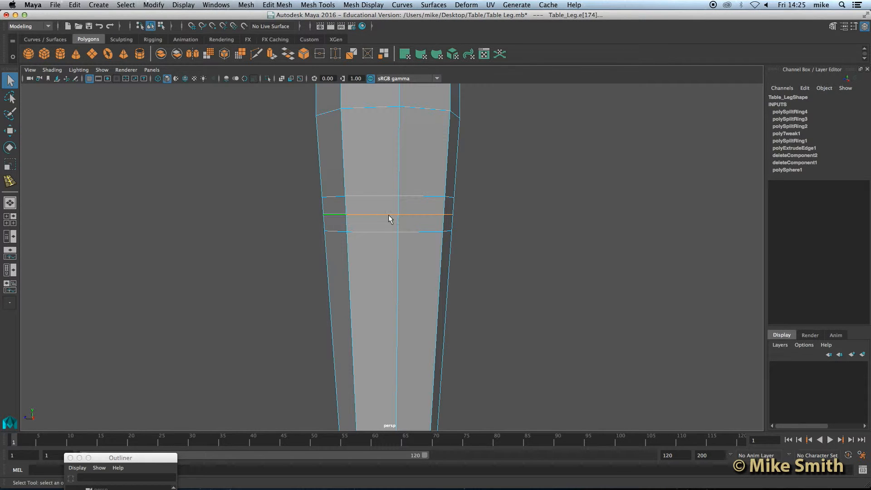
alt+drag(463, 233, 431, 236)
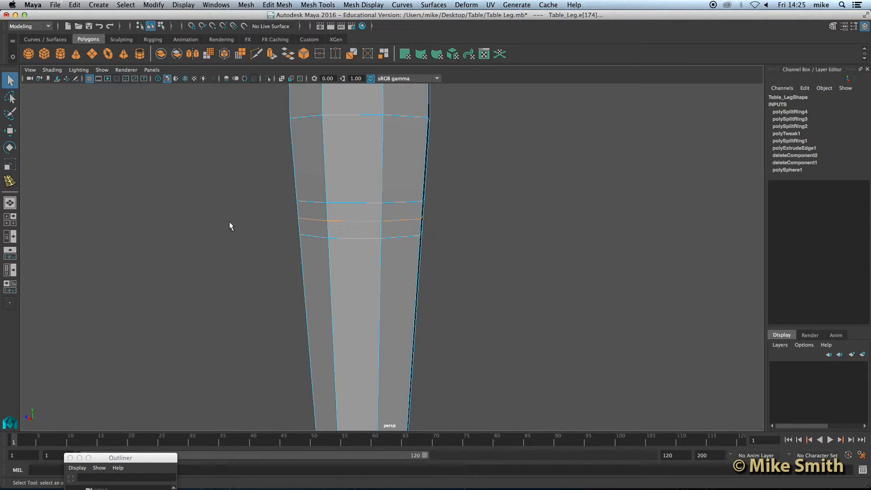
click(10, 165)
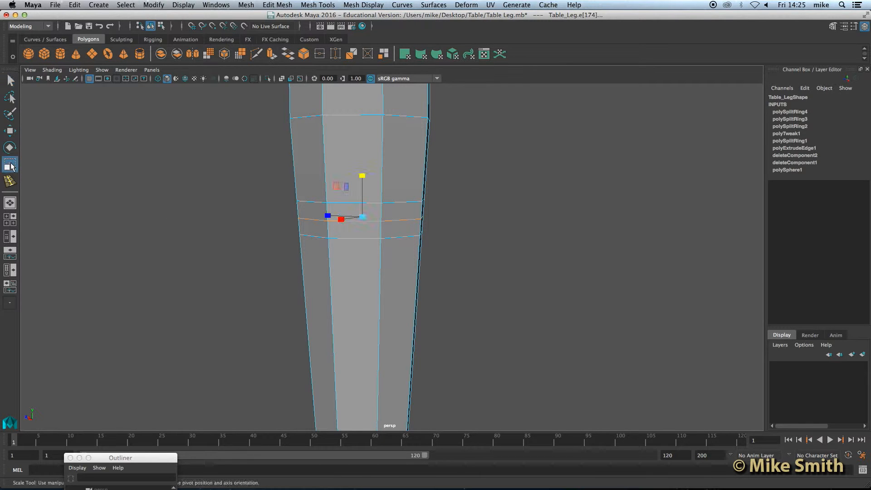
alt+drag(374, 228, 323, 227)
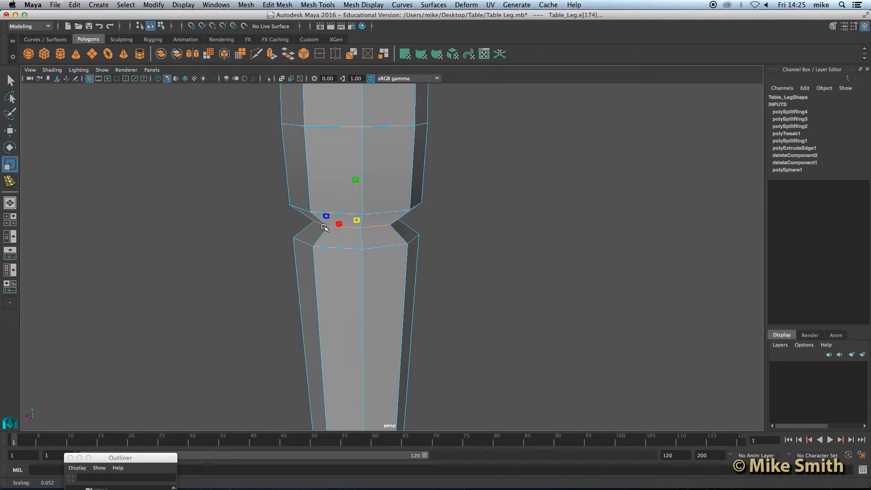
Move the view down to show the lower column and ball base.
scroll(412, 296, down, 2)
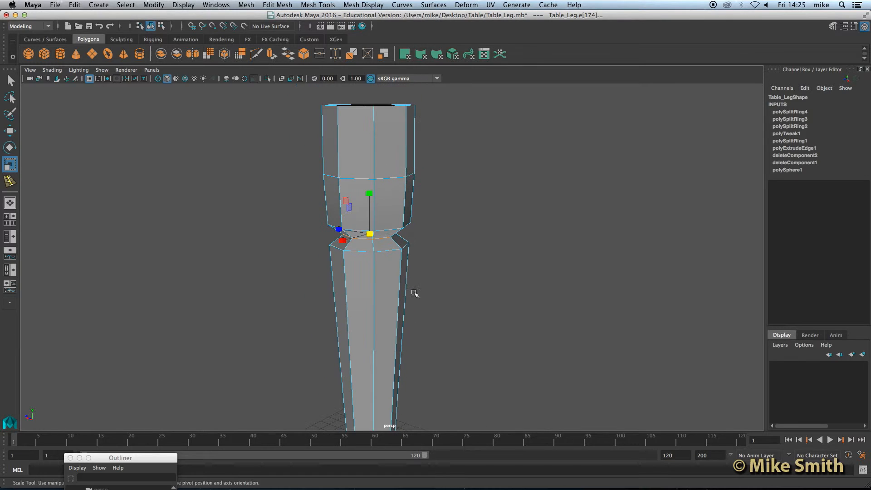
alt+drag(387, 307, 385, 301)
scroll(386, 302, down, 5)
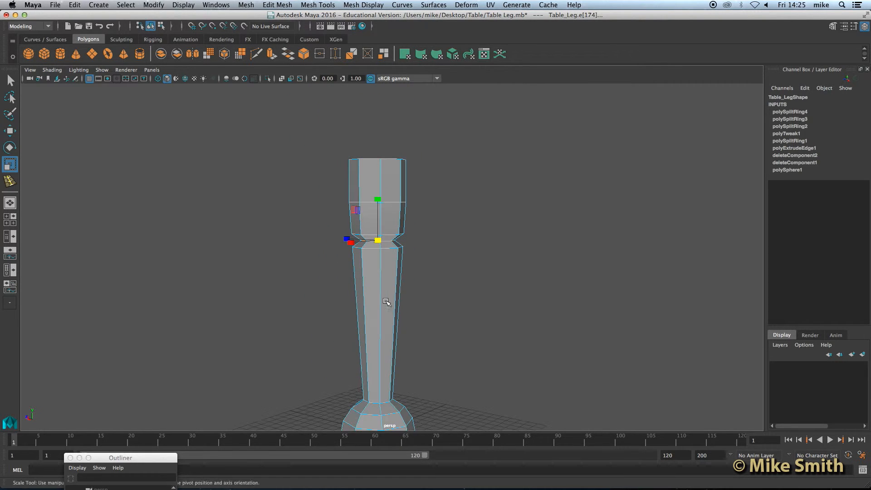
scroll(393, 316, down, 2)
alt+middle_drag(393, 315, 389, 285)
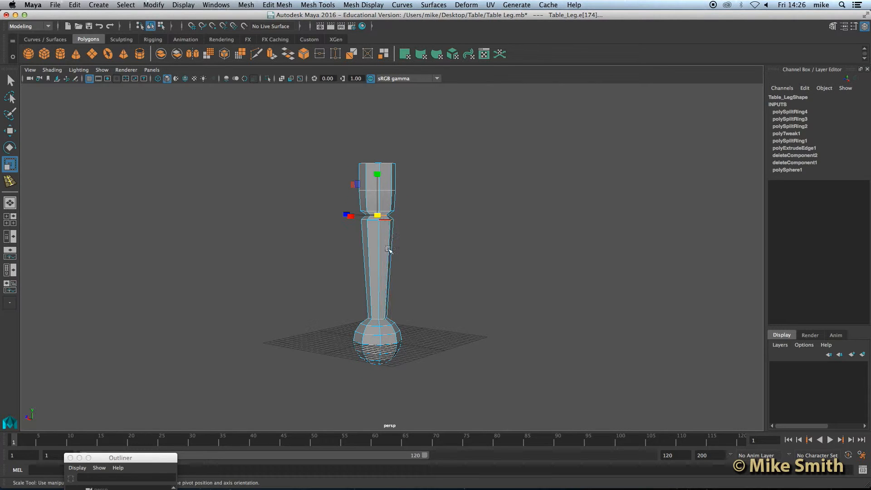
scroll(387, 318, up, 4)
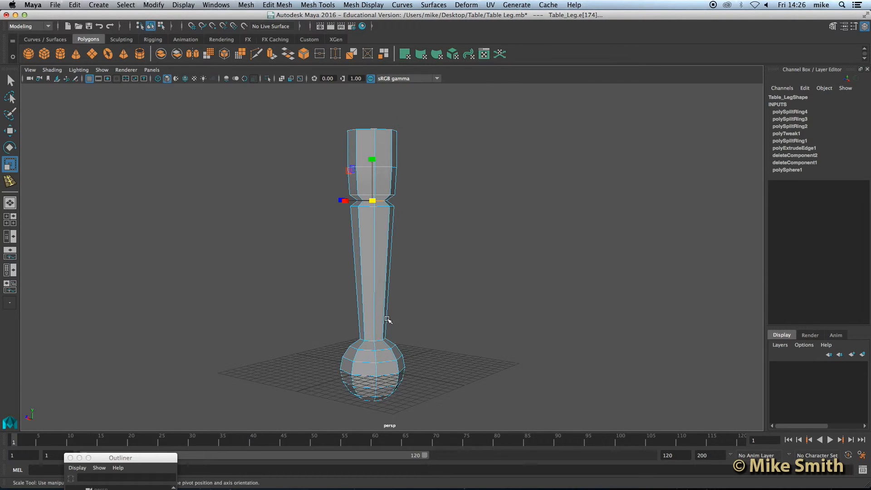
scroll(387, 319, up, 5)
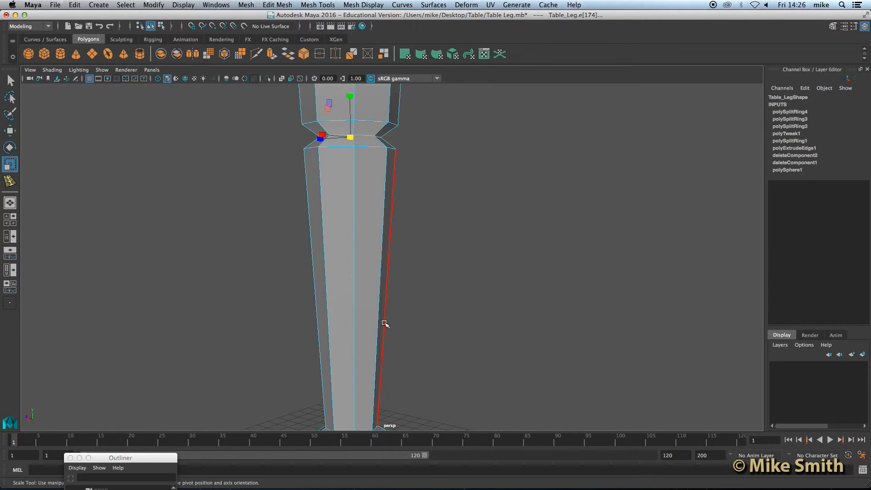
alt+middle_drag(360, 375, 400, 213)
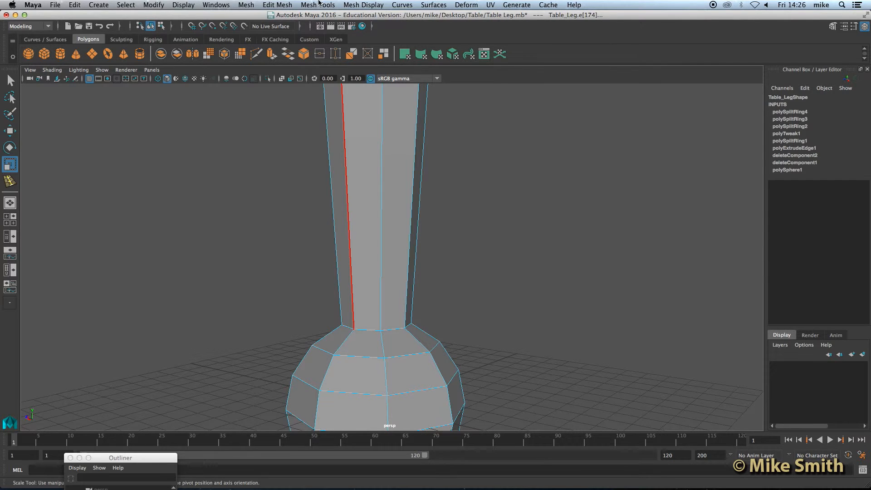
Insert three closely spaced edge loops on the lower column above the ball base.
click(319, 3)
click(330, 70)
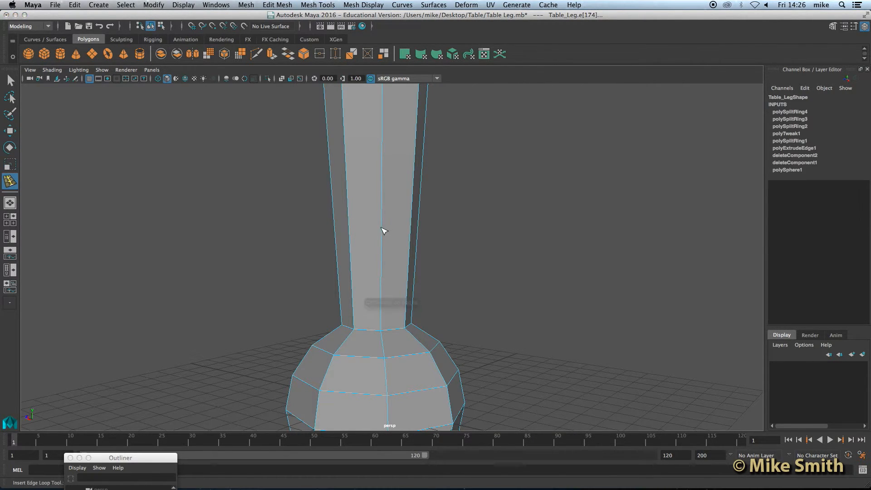
click(384, 256)
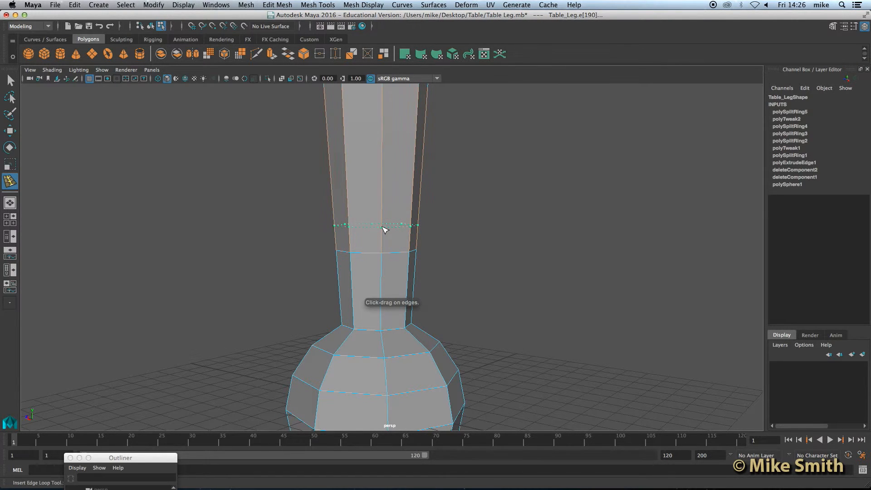
click(385, 234)
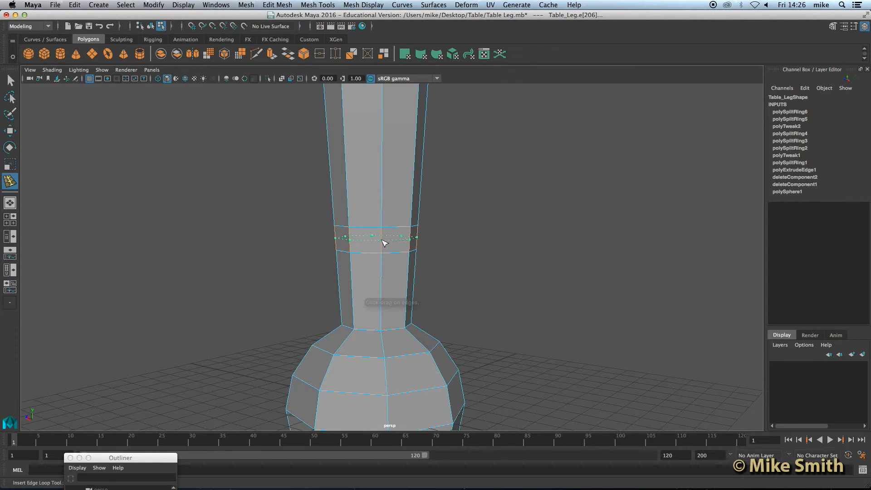
click(384, 243)
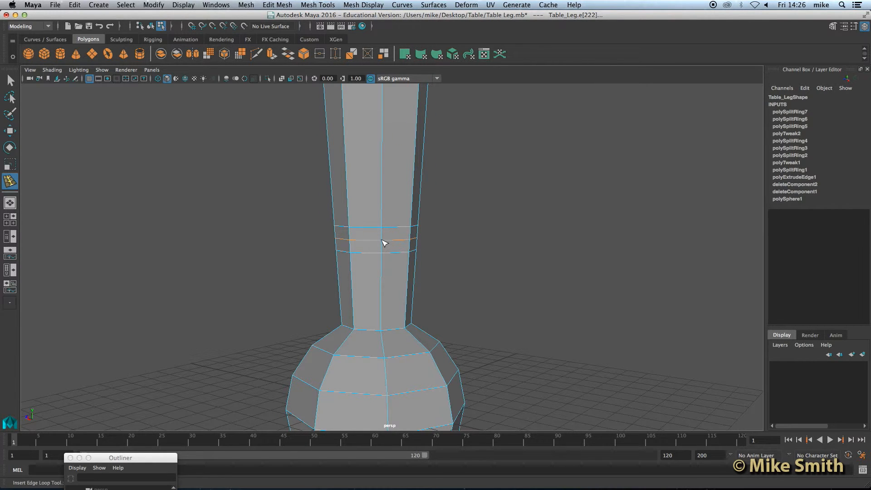
scroll(383, 243, up, 4)
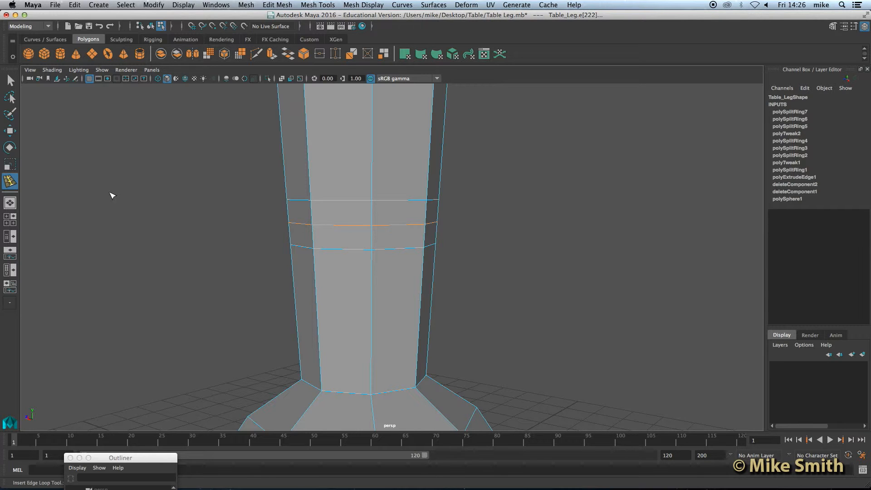
Scale the middle lower loop inward to about 0.892 for a second notch, then return to Object Mode.
click(10, 164)
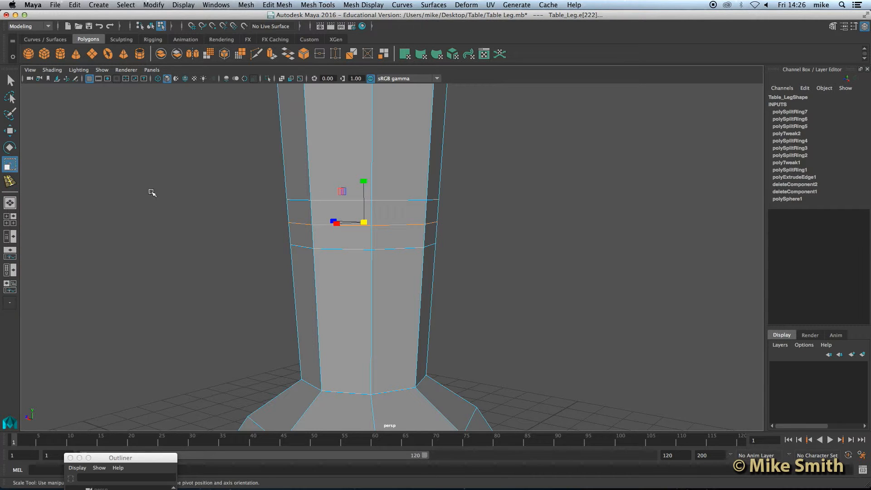
drag(366, 222, 324, 233)
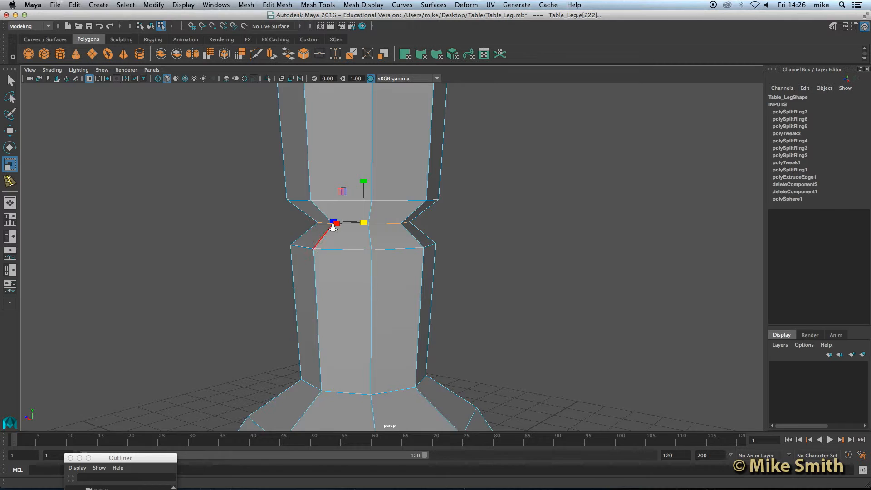
scroll(334, 229, down, 3)
scroll(334, 228, down, 8)
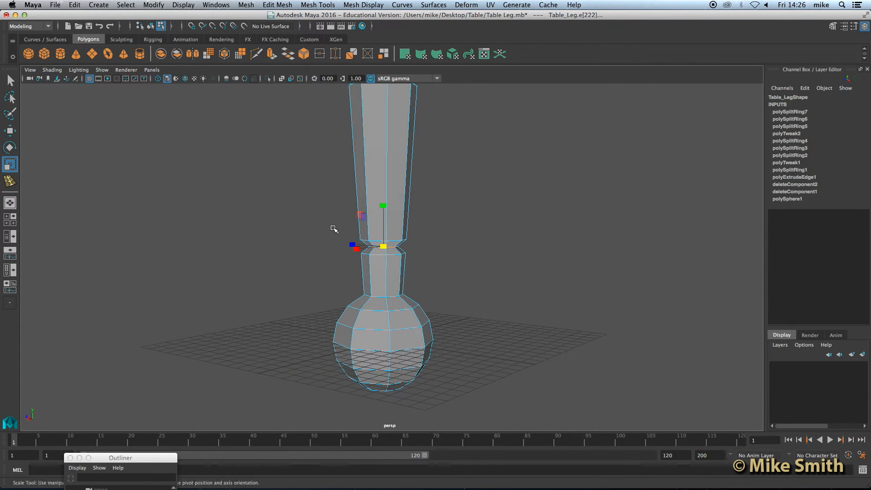
scroll(333, 229, down, 2)
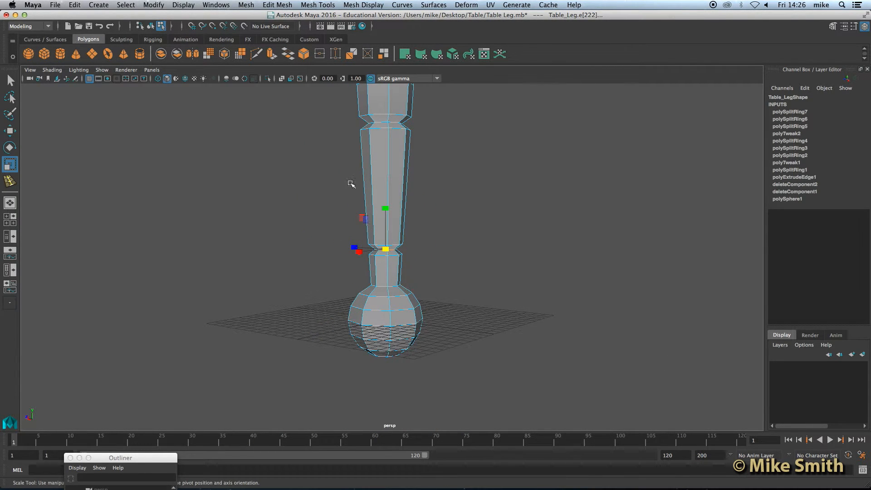
alt+middle_drag(433, 165, 436, 198)
scroll(436, 199, down, 2)
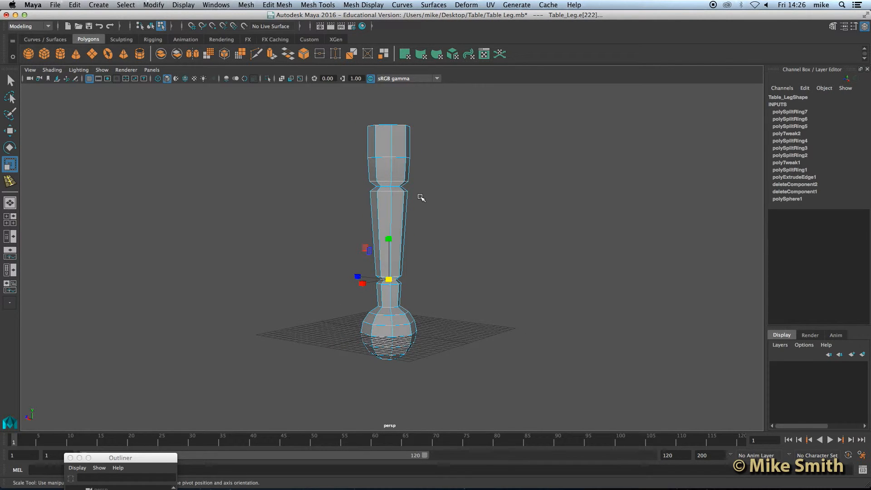
scroll(422, 198, up, 1)
right_click(389, 168)
mouse_move(389, 169)
right_down()
mouse_move(405, 162)
mouse_move(397, 161)
right_up()
Select the whole leg, preview it smoothed, inspect the upper section, then return to low-poly display.
click(396, 160)
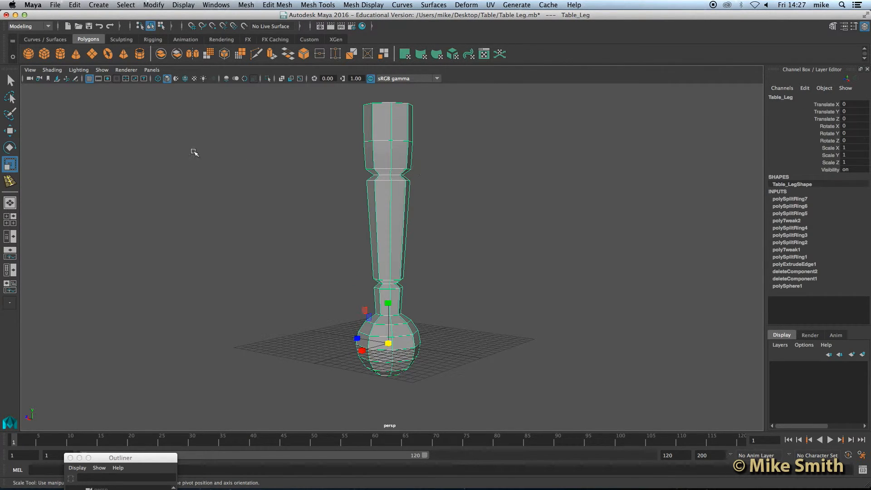
click(11, 81)
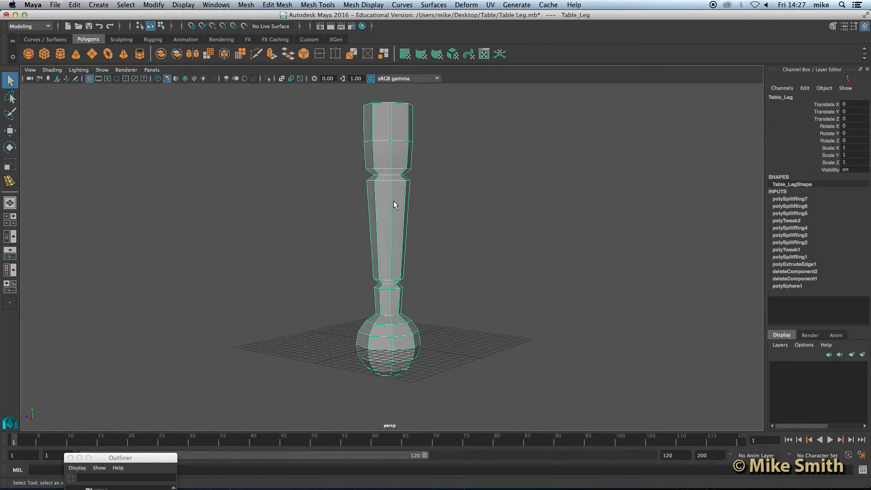
key(3)
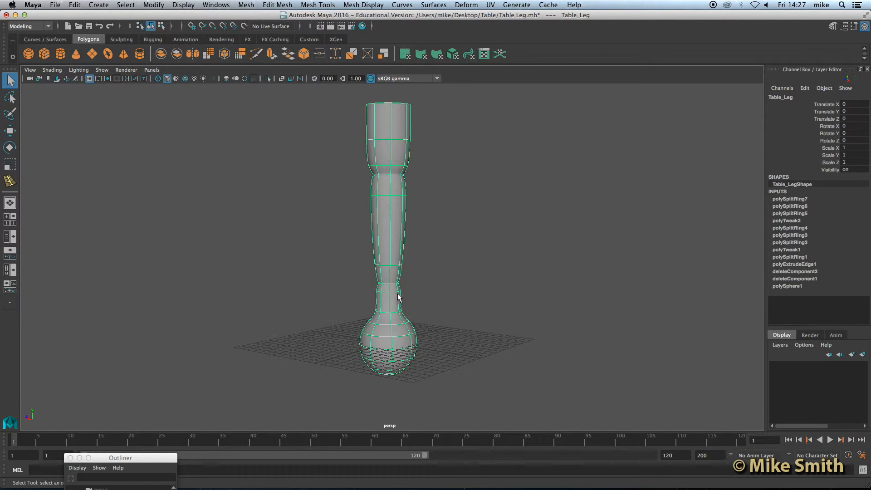
scroll(384, 296, up, 5)
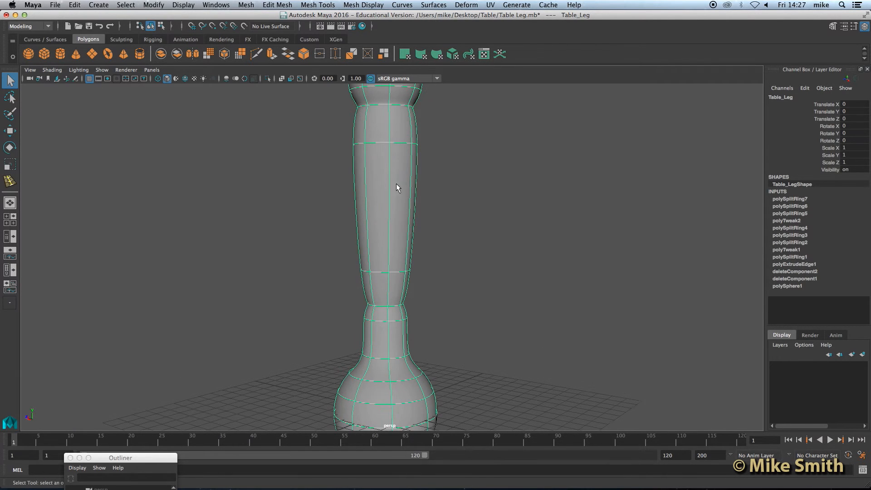
alt+middle_drag(389, 156, 391, 279)
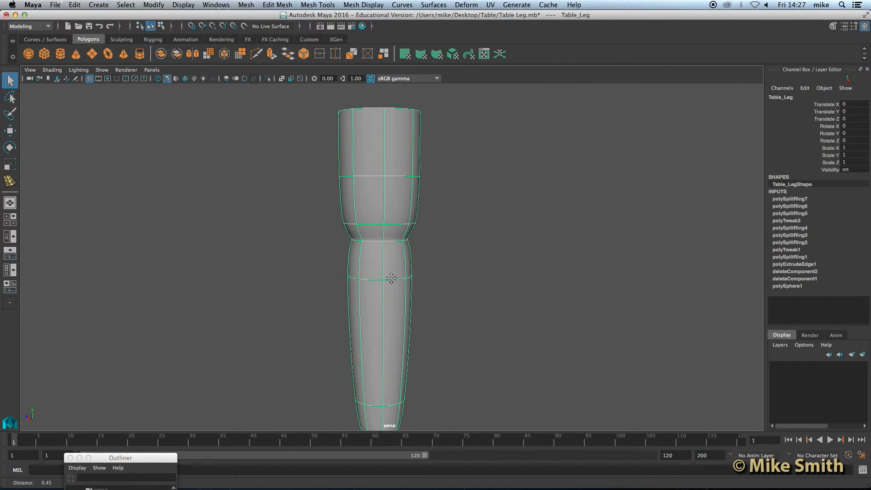
scroll(392, 278, up, 4)
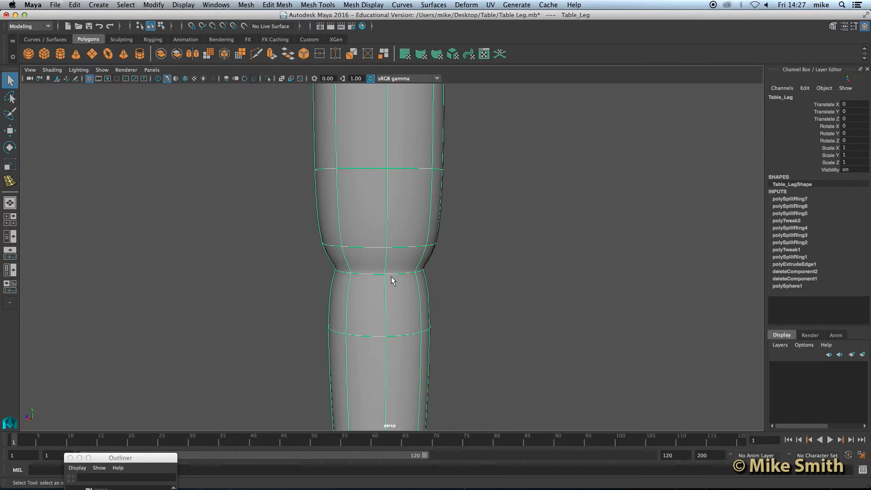
key(1)
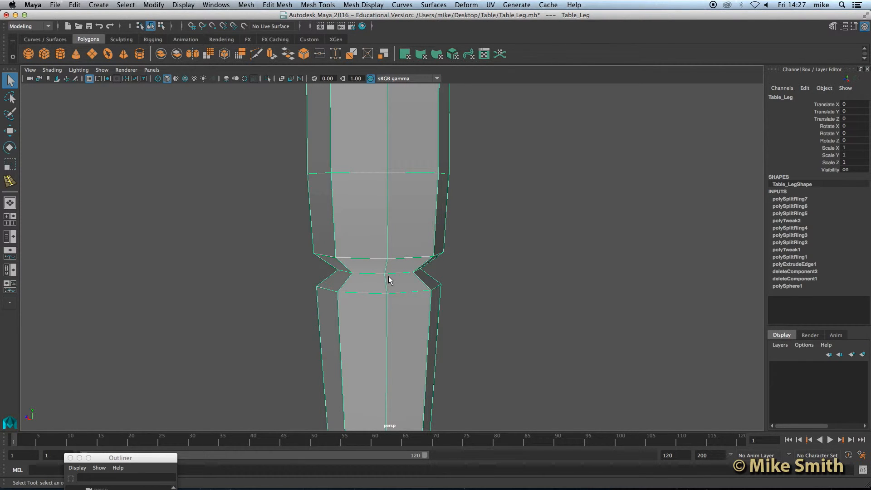
Add support loops above, below and at the waist of the upper notch.
click(318, 4)
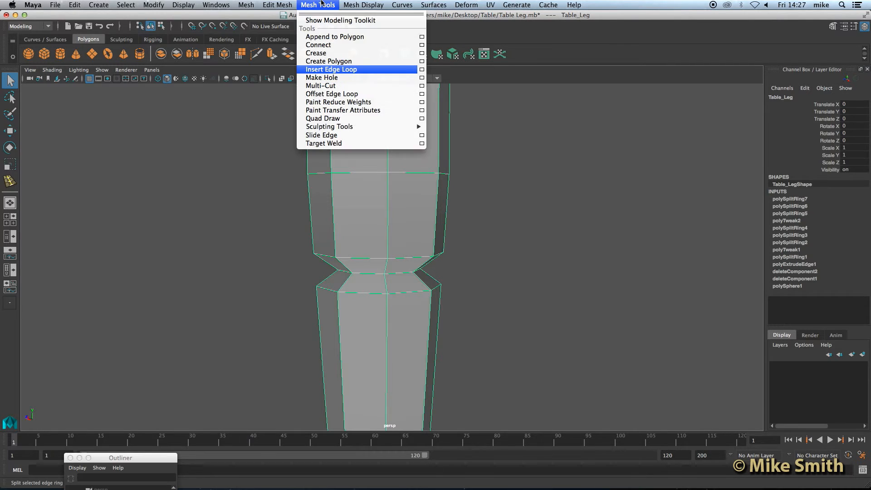
click(335, 70)
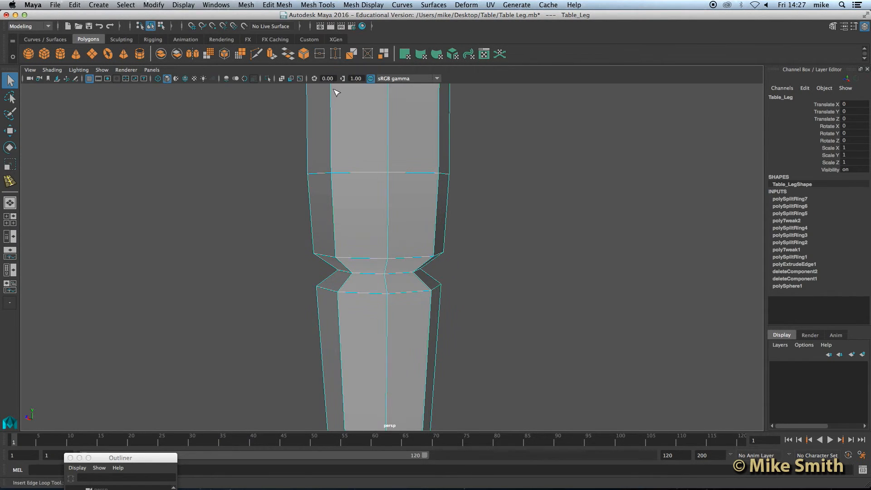
scroll(357, 300, up, 2)
scroll(358, 303, up, 1)
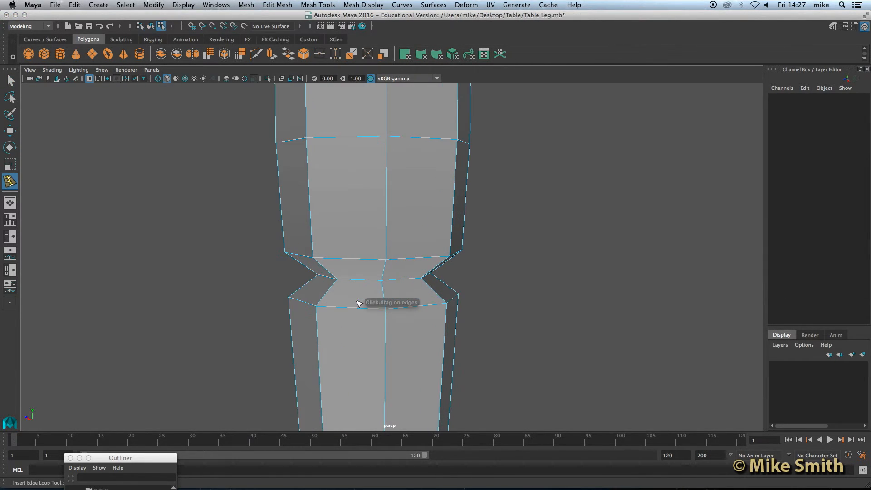
alt+drag(357, 299, 358, 295)
scroll(357, 295, up, 2)
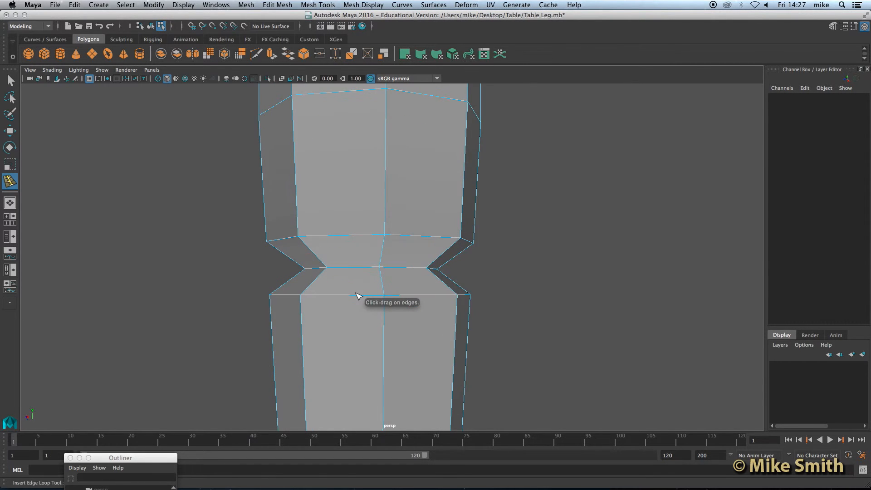
scroll(359, 296, up, 1)
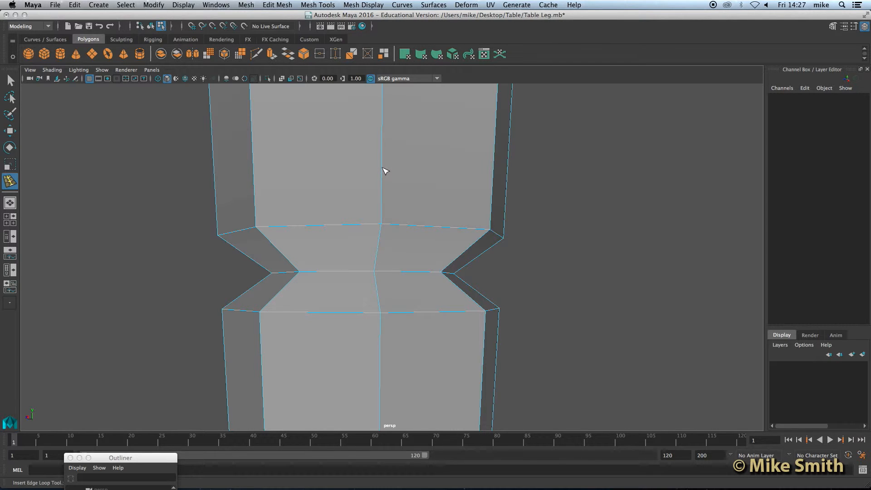
drag(384, 194, 383, 224)
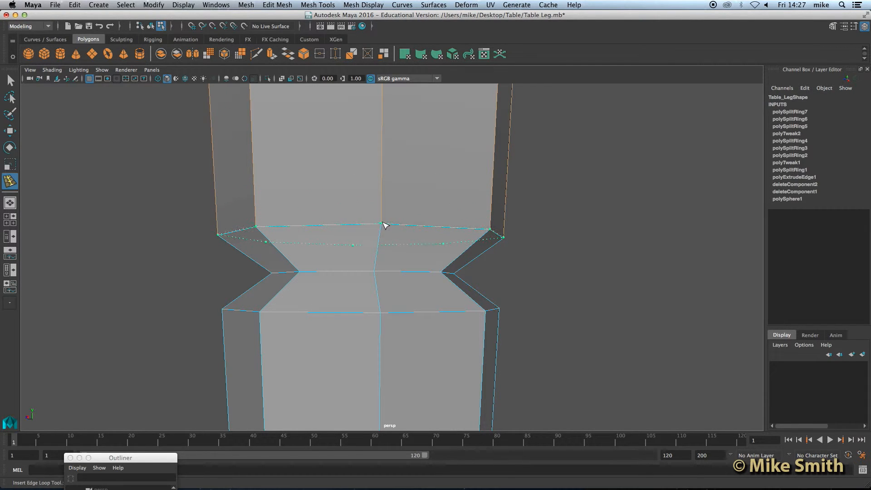
drag(383, 224, 385, 227)
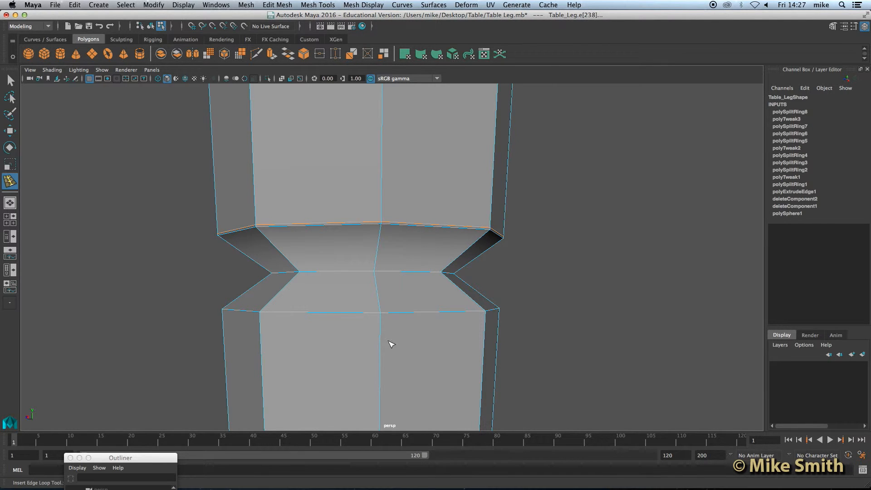
drag(382, 344, 381, 340)
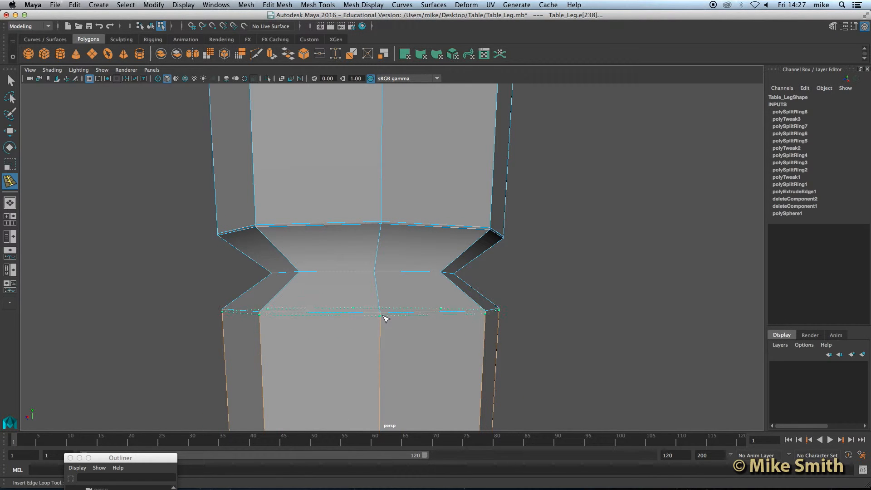
drag(384, 319, 384, 317)
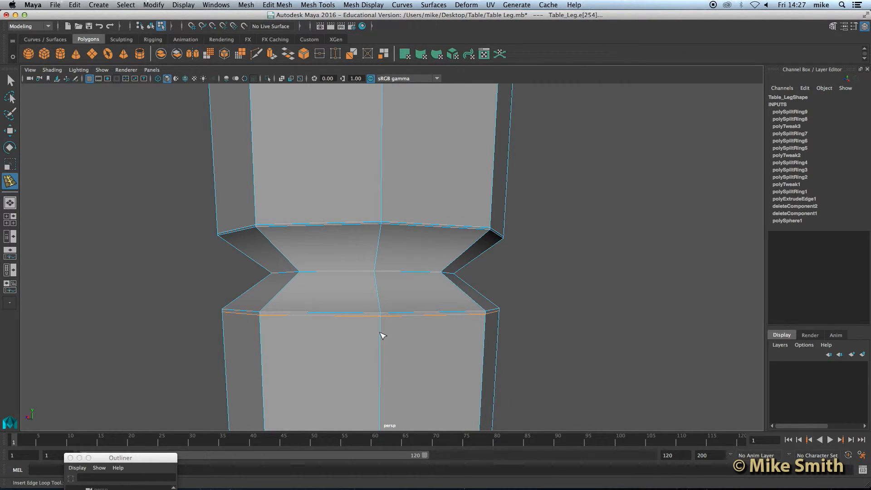
click(379, 276)
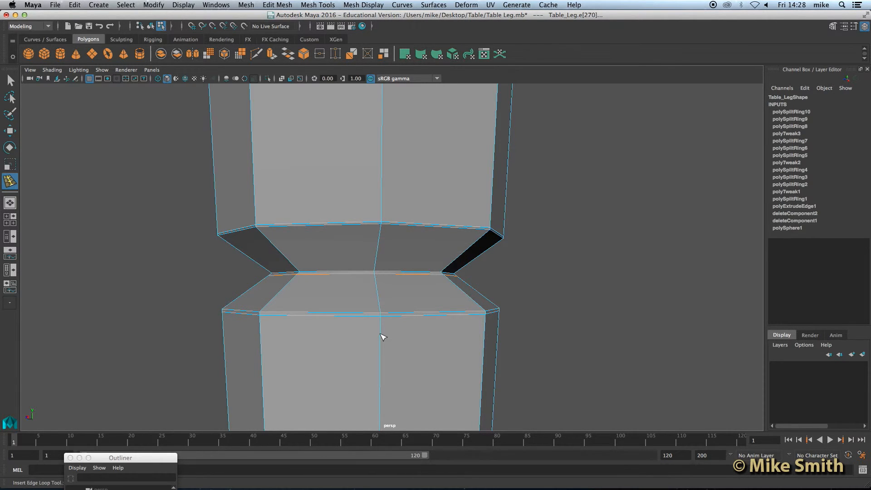
Add another support loop on the upper section of the column.
scroll(384, 337, down, 6)
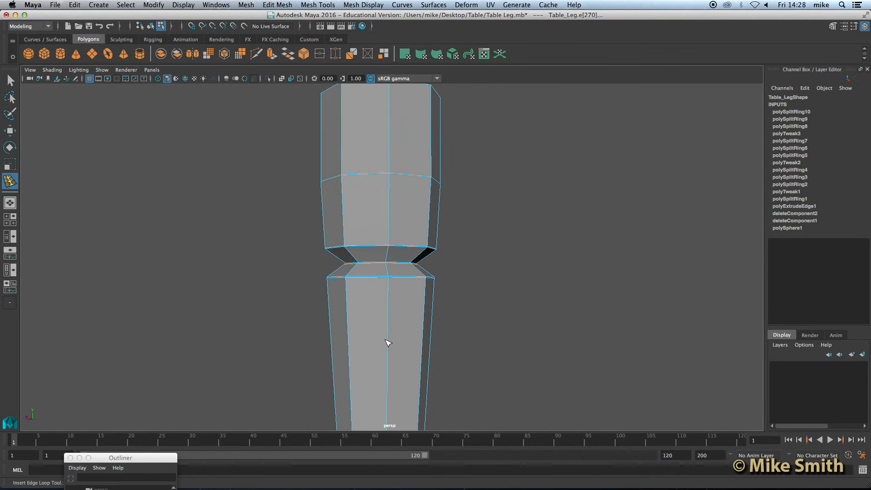
alt+middle_drag(391, 310, 390, 335)
scroll(390, 335, up, 5)
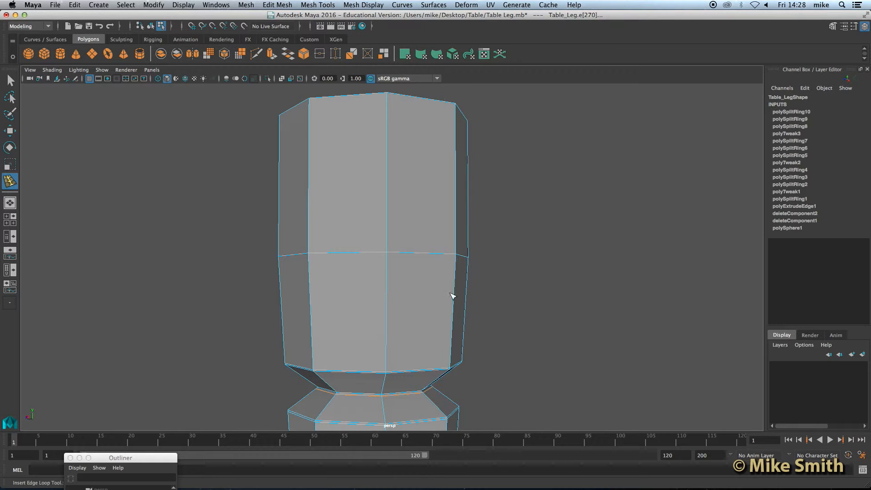
scroll(396, 275, up, 4)
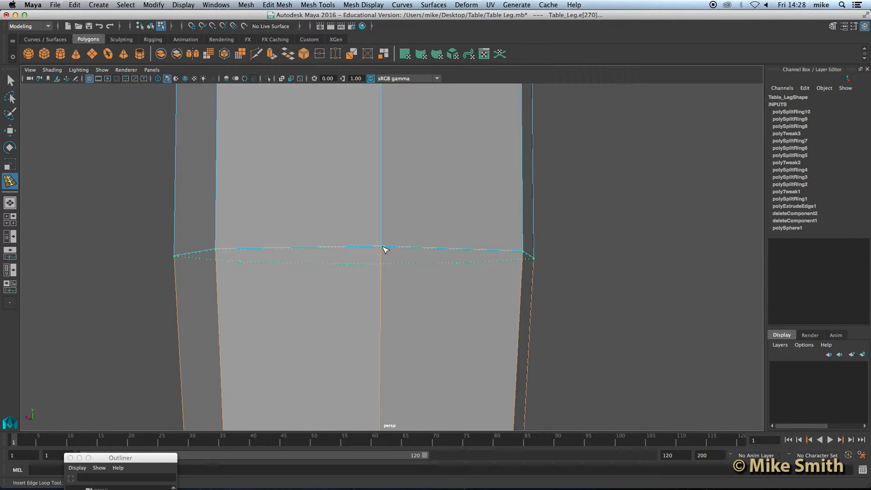
click(385, 249)
Add support loops above, below and at the waist of the lower notch.
scroll(386, 339, down, 5)
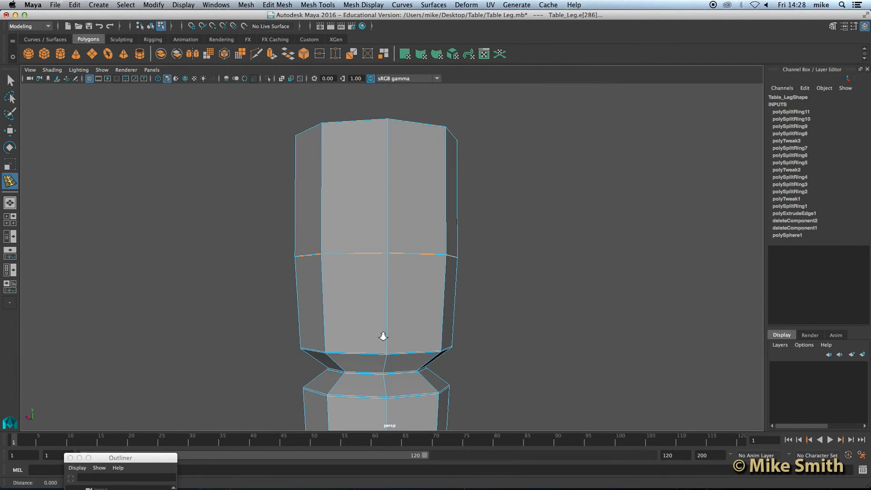
alt+middle_drag(385, 336, 391, 125)
alt+middle_drag(393, 378, 382, 189)
scroll(379, 217, up, 5)
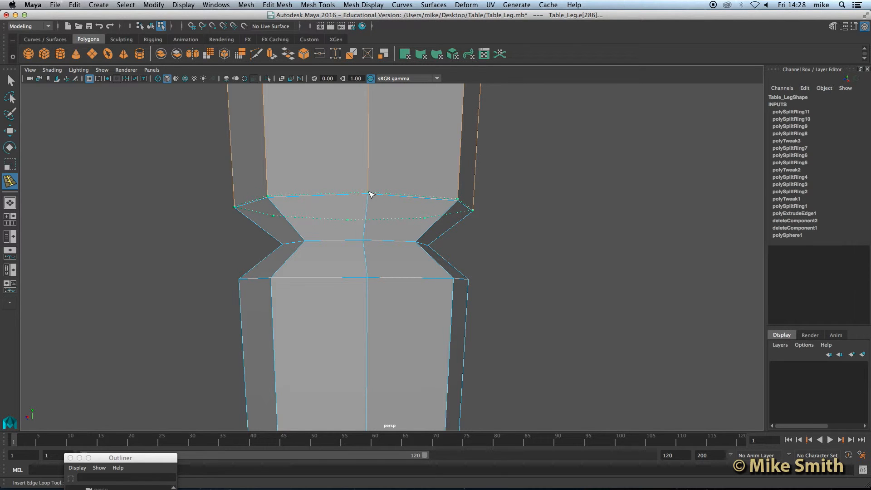
click(370, 195)
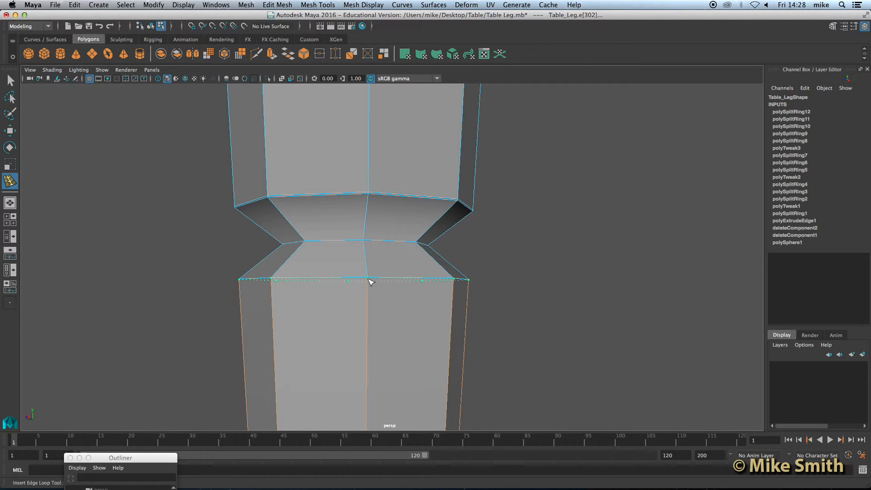
click(368, 268)
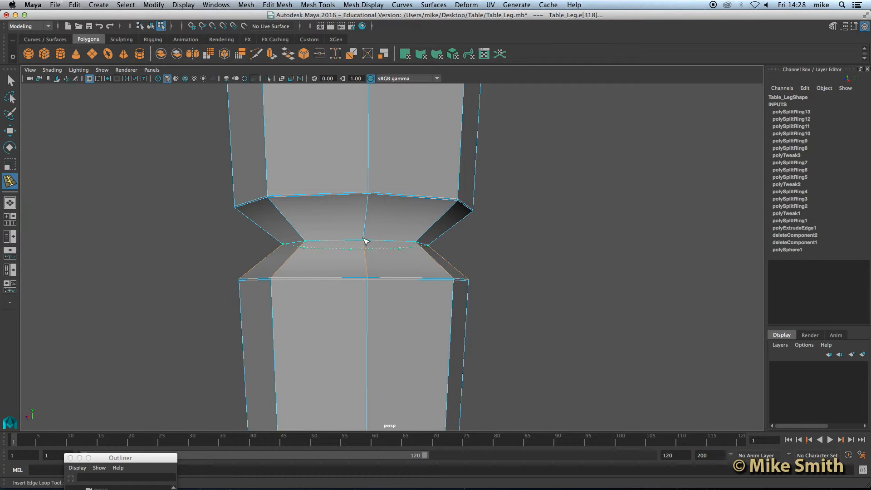
click(366, 245)
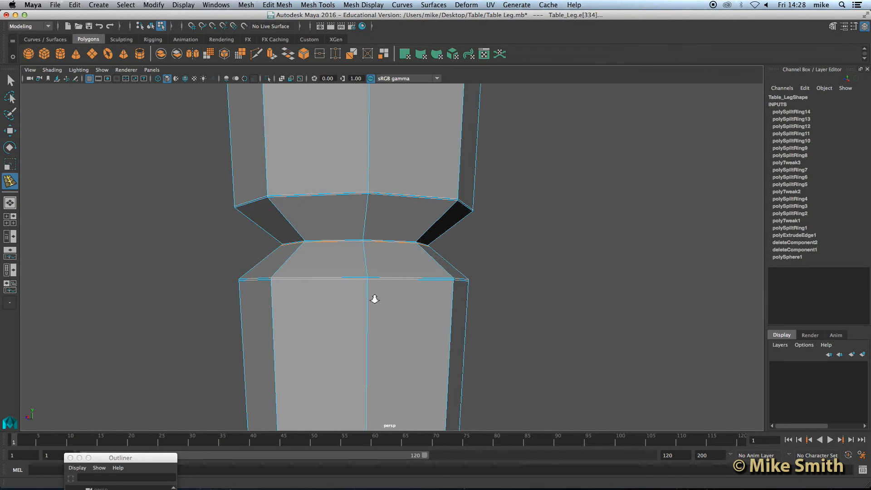
Add a support loop where the column meets the ball base, then return to Object Mode.
scroll(371, 298, down, 2)
alt+middle_drag(373, 259, 376, 207)
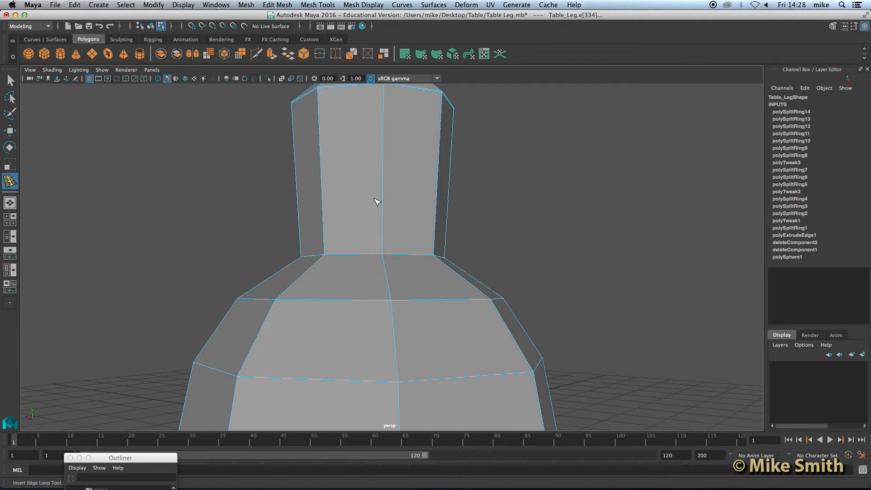
scroll(330, 288, up, 1)
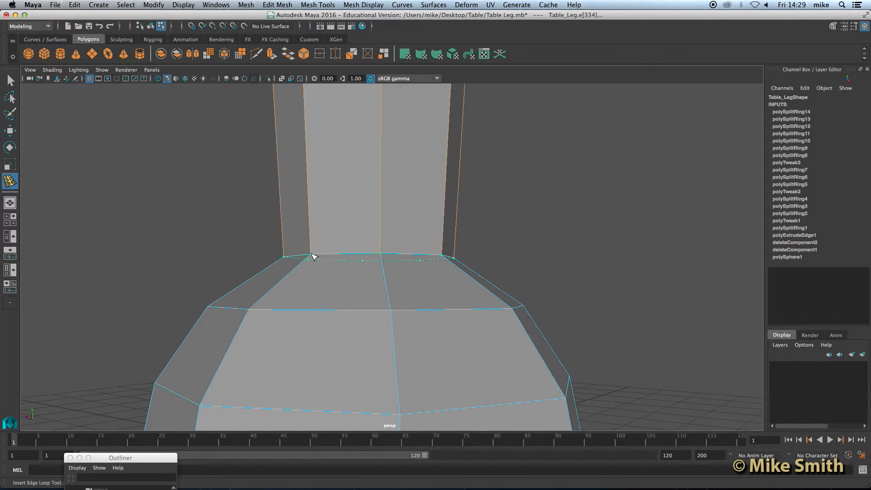
click(338, 252)
scroll(334, 245, down, 5)
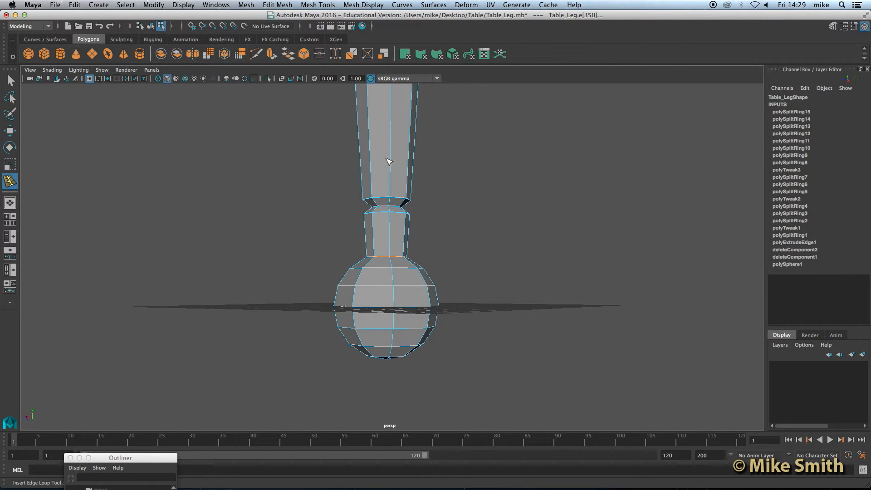
right_drag(389, 162, 404, 150)
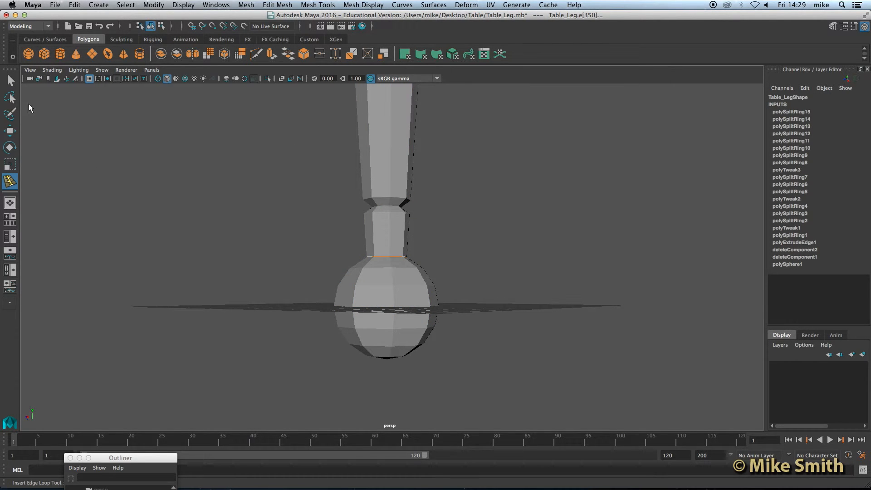
Select the table leg, frame it, and preview it as a smoothed mesh.
click(10, 81)
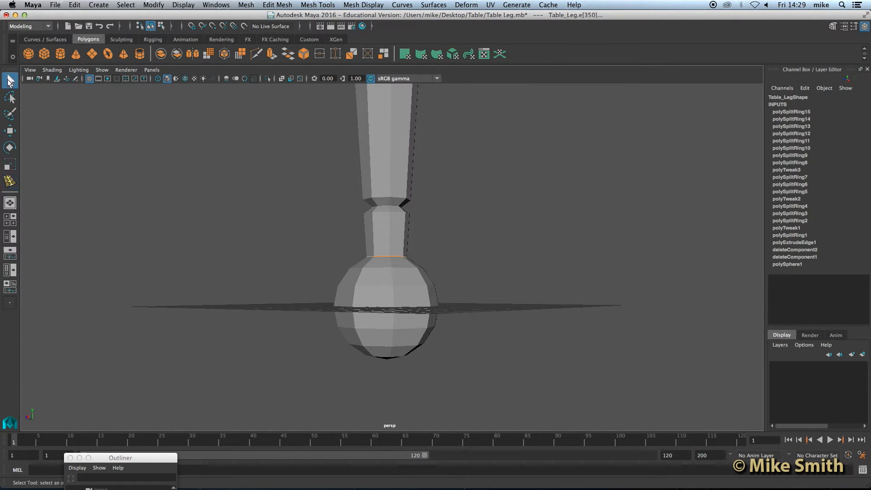
click(389, 159)
alt+right_drag(389, 159, 371, 201)
alt+middle_drag(416, 175, 415, 236)
key(3)
key(f)
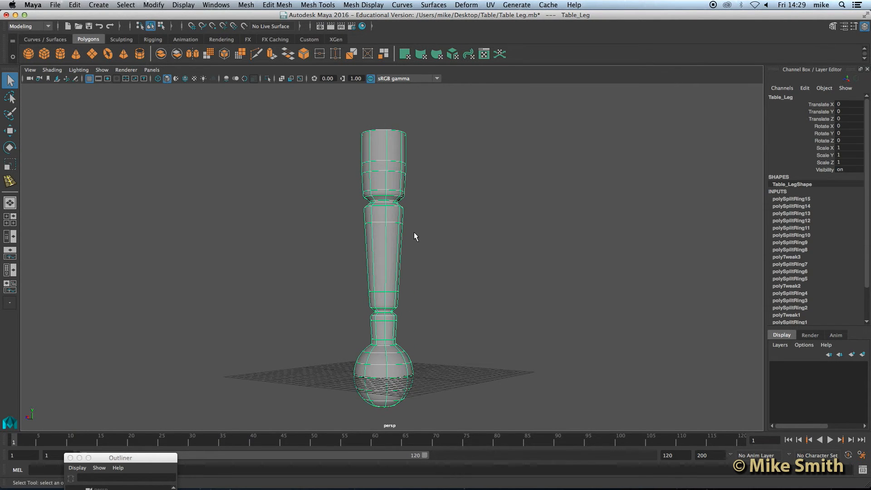
click(448, 188)
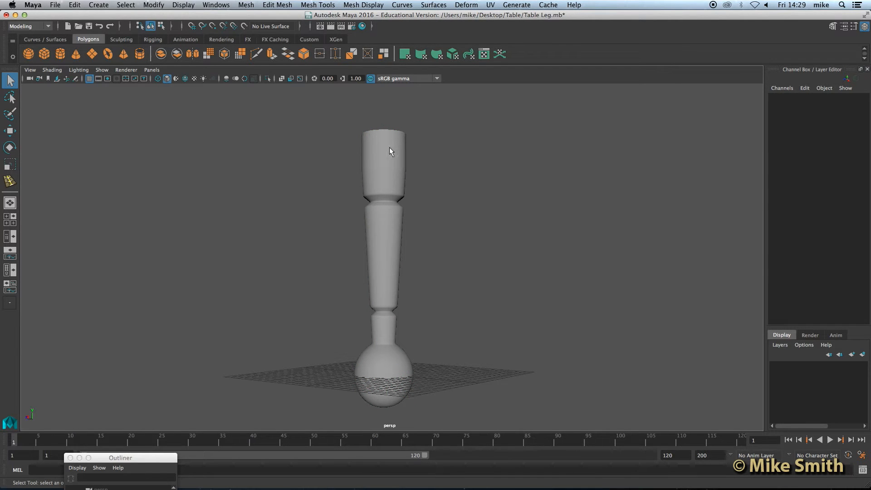
Inspect the sphere base up close, reselect the leg, and switch to vertex editing.
alt+drag(476, 278, 399, 355)
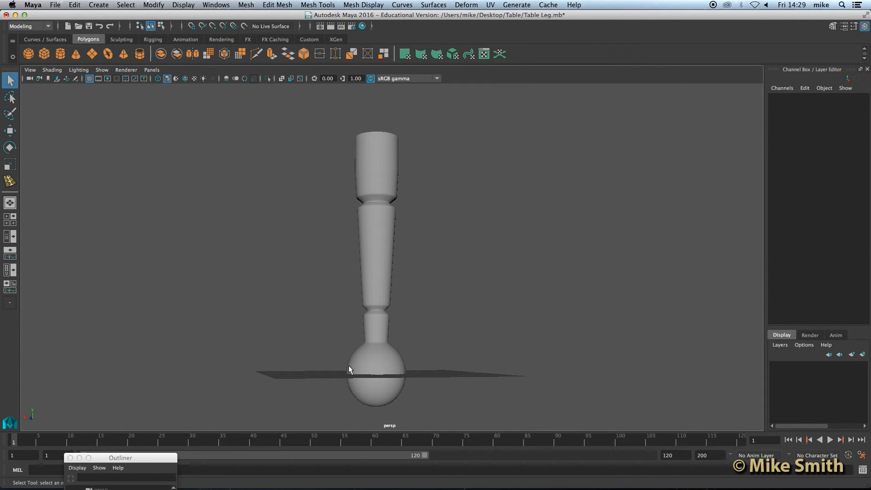
alt+middle_drag(394, 317, 399, 297)
alt+right_drag(398, 297, 398, 323)
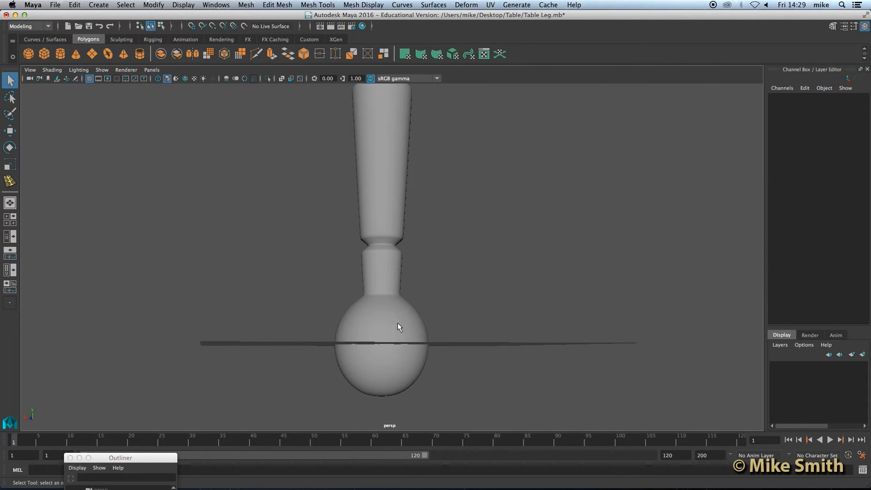
alt+drag(398, 323, 367, 298)
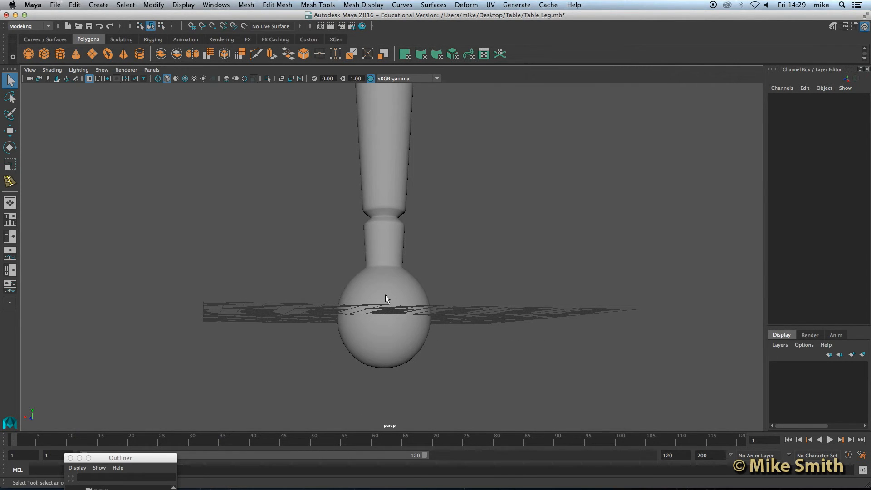
click(386, 296)
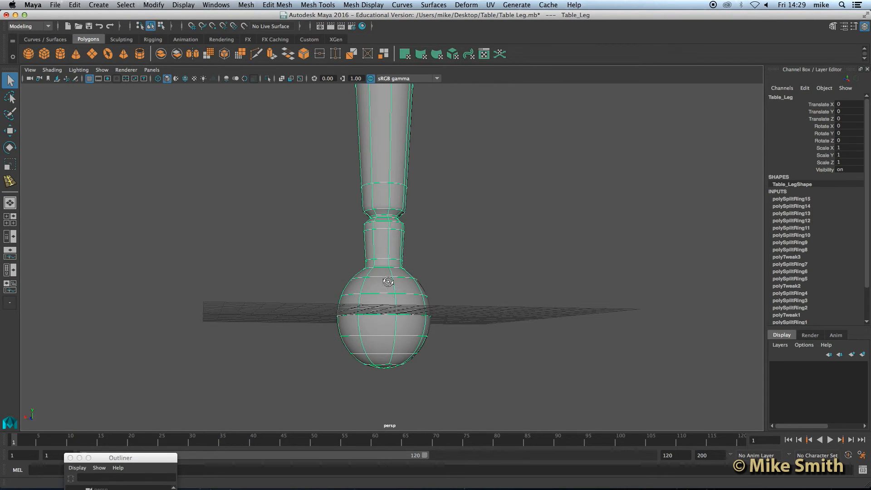
alt+drag(388, 286, 379, 287)
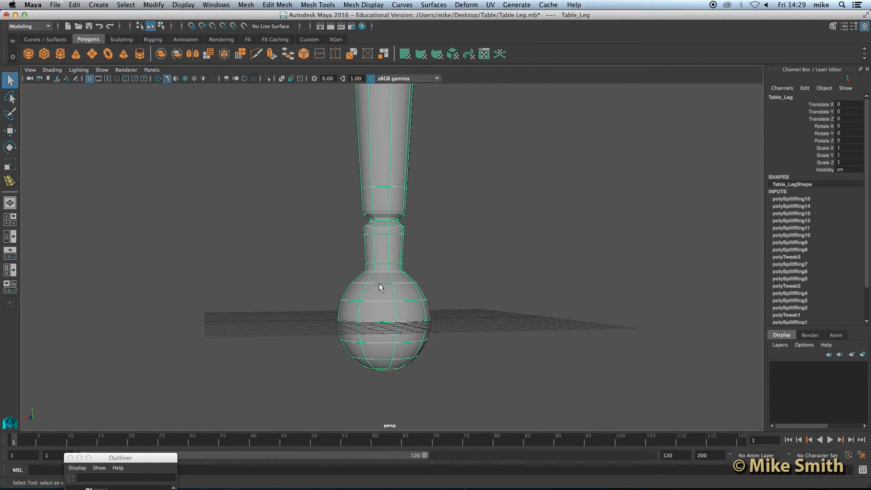
right_drag(380, 283, 348, 222)
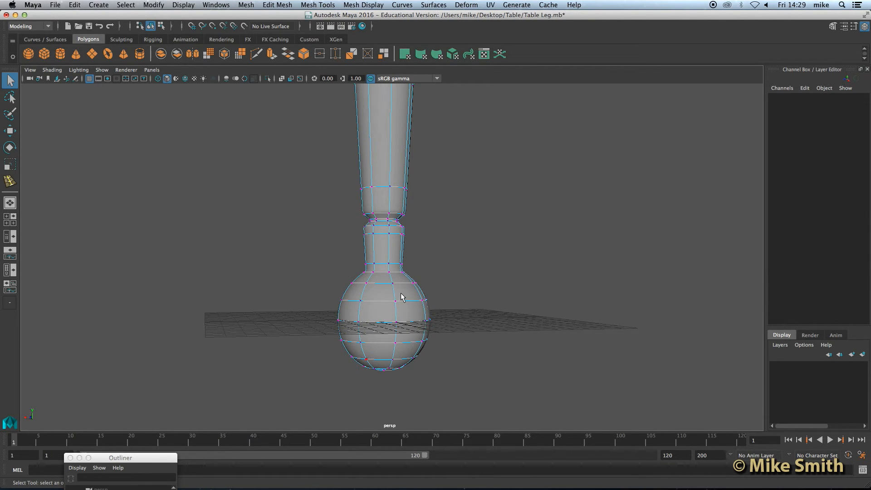
Squash the sphere base's vertices vertically with Scale, then reselect the leg in Object Mode.
key(4)
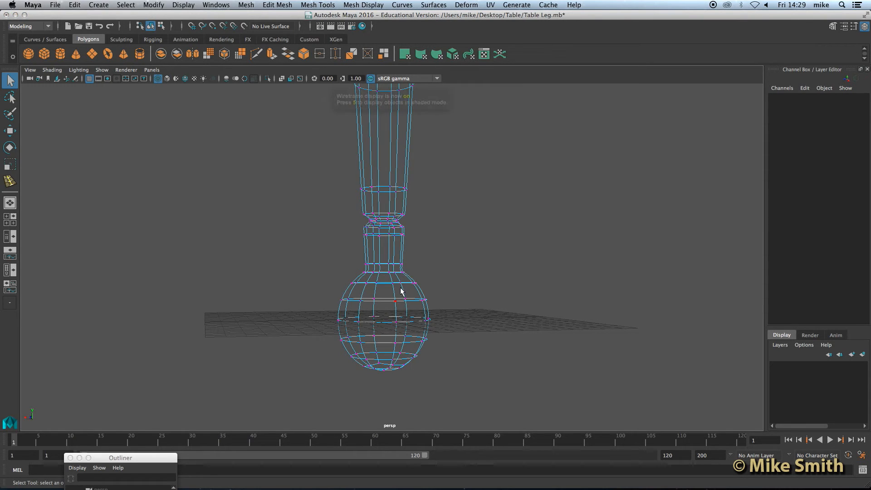
drag(335, 254, 441, 380)
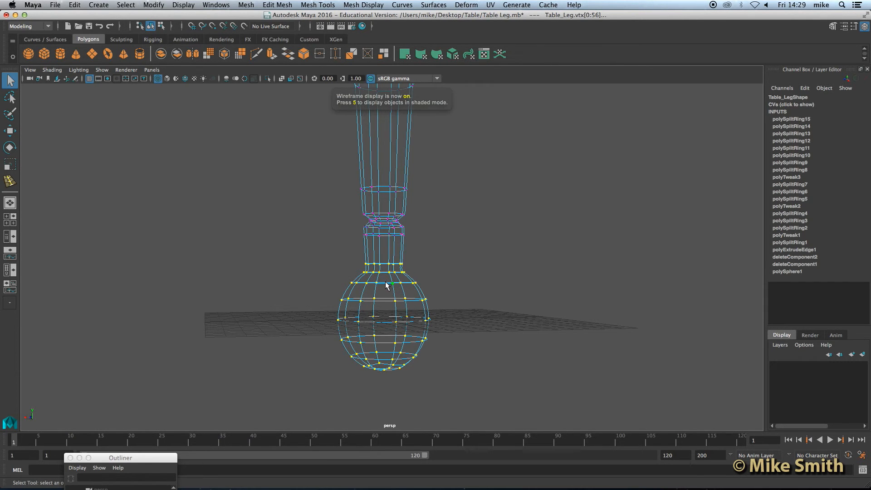
key(5)
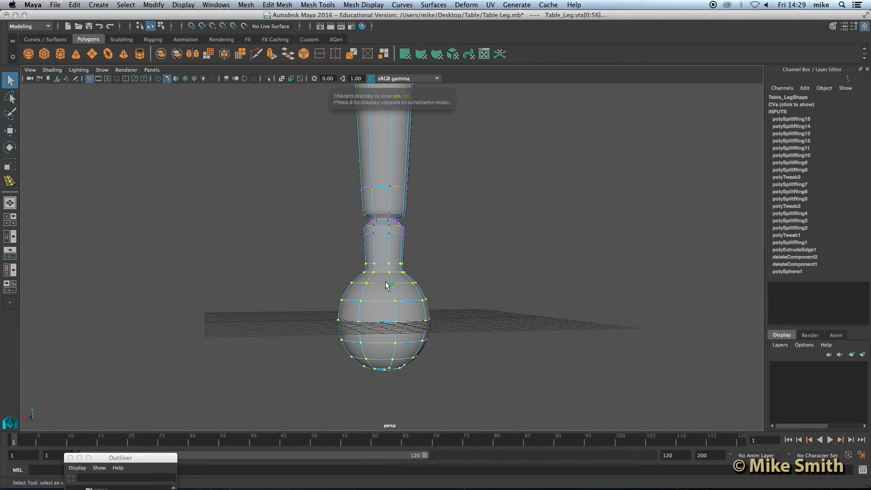
click(13, 165)
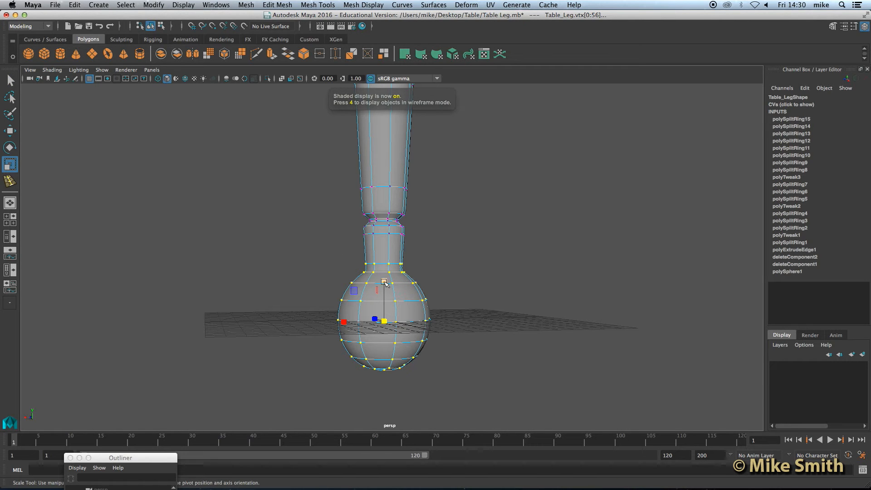
drag(385, 280, 385, 287)
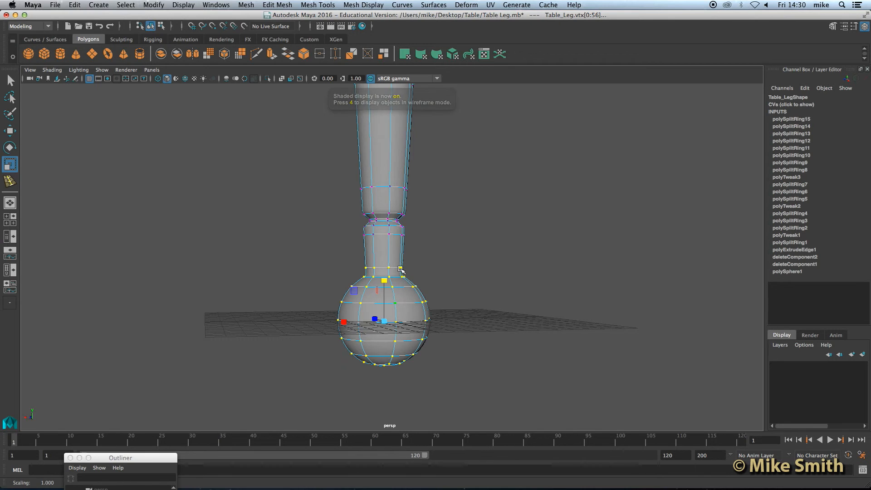
right_drag(389, 244, 429, 210)
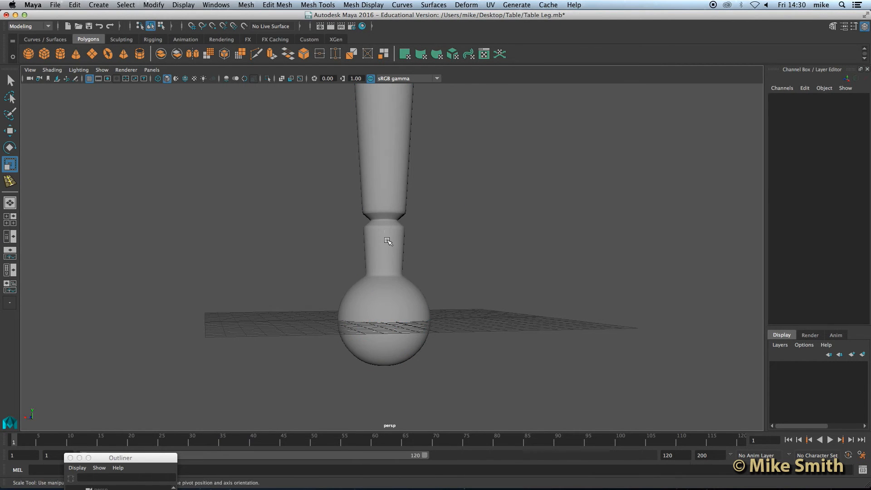
click(388, 243)
Turn off smooth preview on the leg and select the open top's rim edge loop in Edge mode.
alt+middle_drag(418, 167, 427, 394)
alt+drag(410, 193, 411, 174)
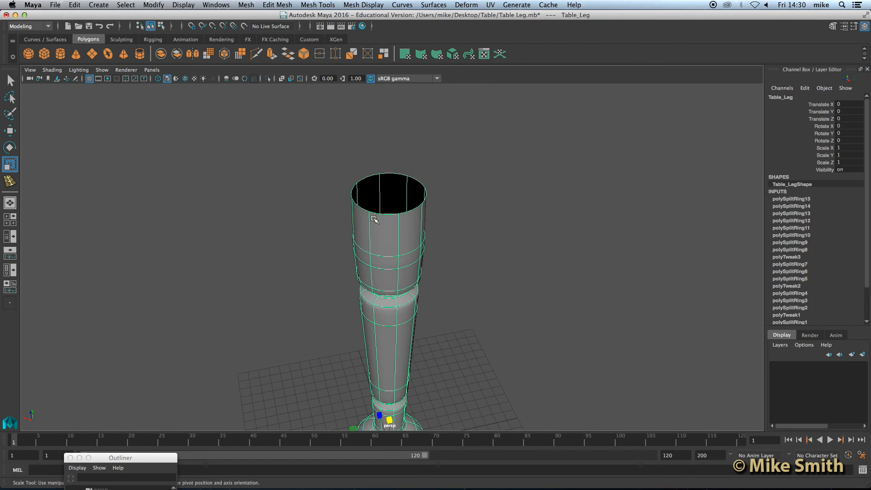
alt+right_drag(399, 198, 389, 145)
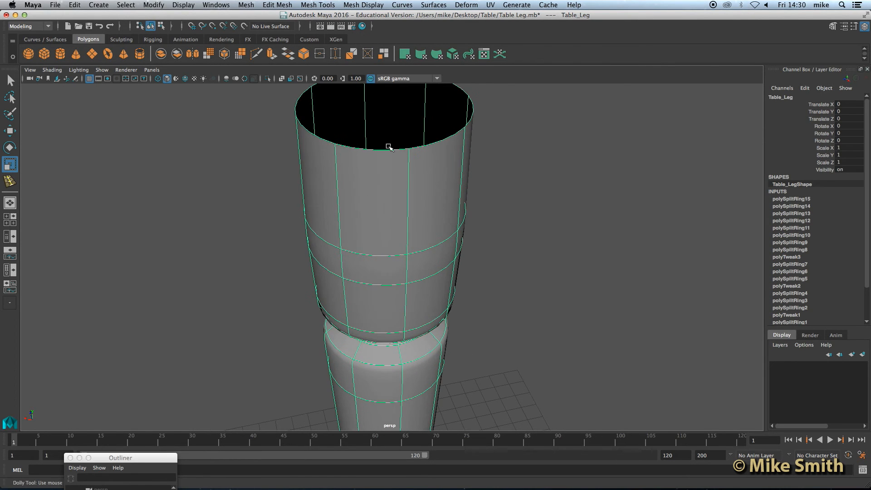
alt+middle_drag(389, 220, 386, 234)
alt+drag(386, 233, 386, 231)
alt+right_drag(385, 231, 386, 231)
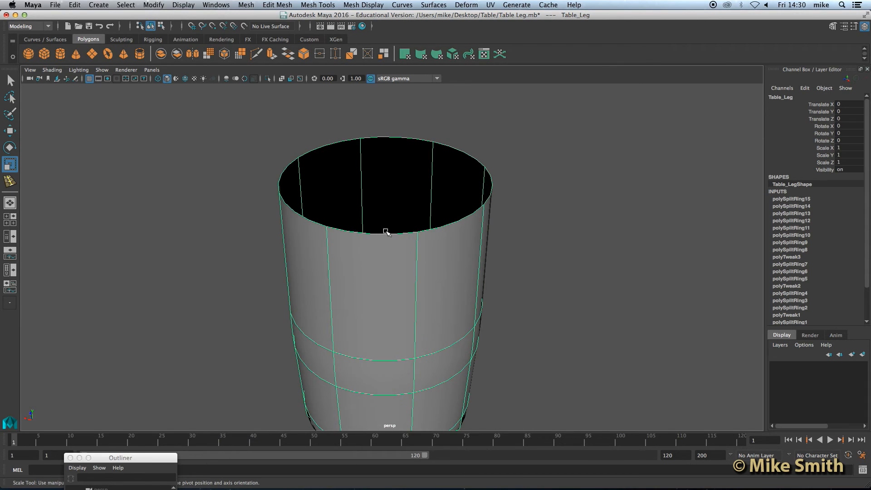
key(1)
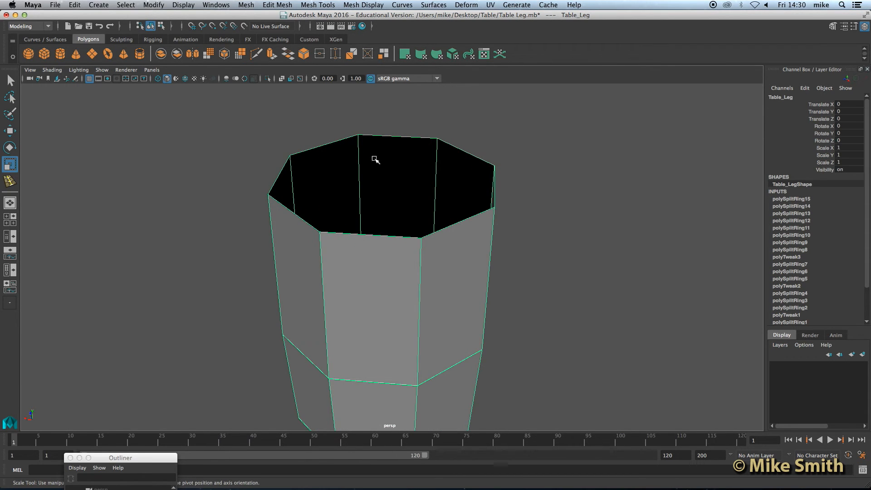
right_drag(368, 157, 362, 133)
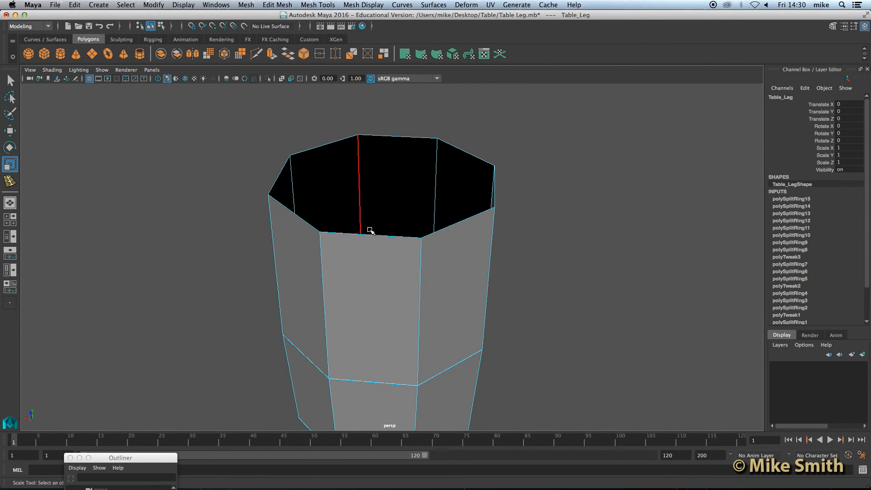
double_click(338, 236)
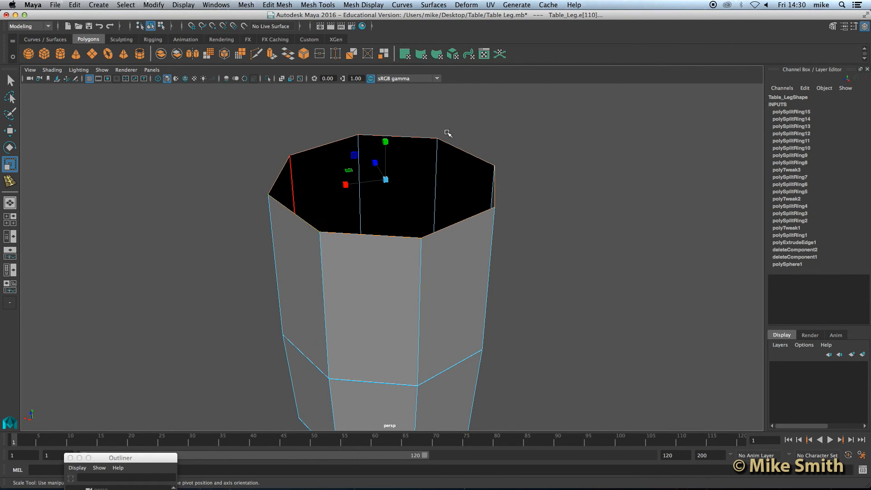
Extrude the top rim edges and scale them in slightly to form a support loop.
click(271, 54)
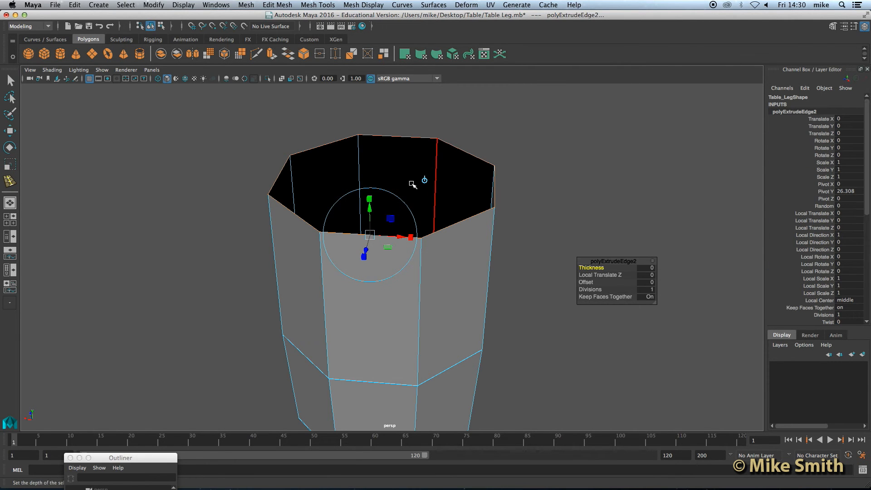
scroll(412, 183, up, 2)
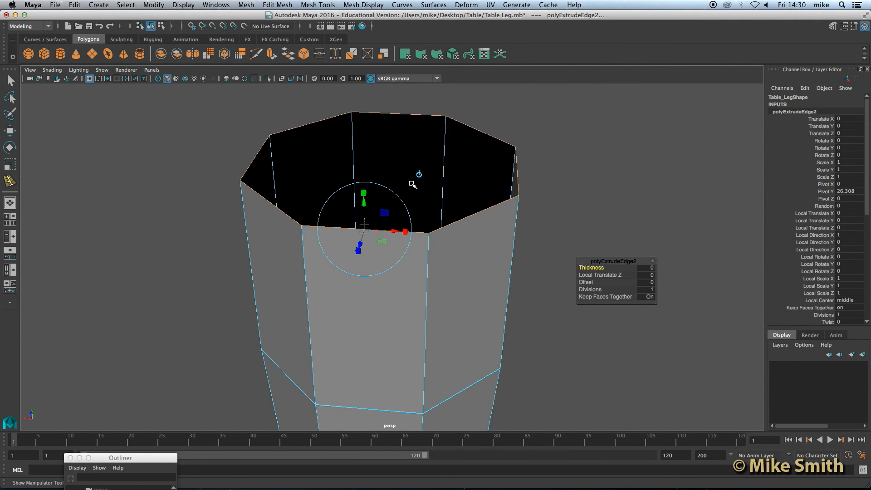
alt+middle_drag(383, 181, 384, 191)
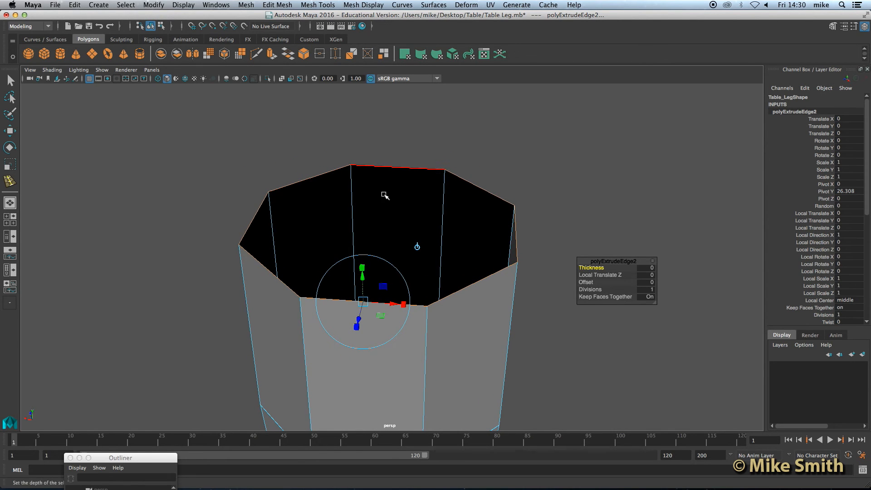
scroll(385, 194, up, 2)
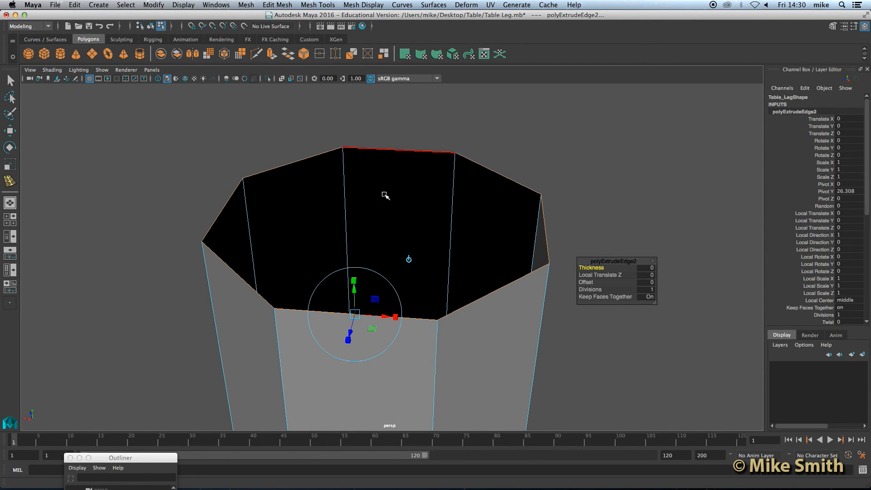
click(12, 166)
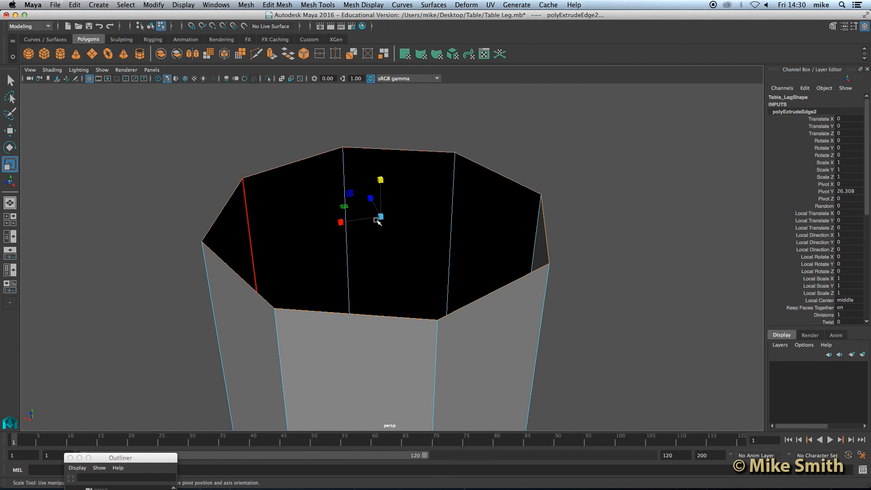
drag(382, 218, 379, 219)
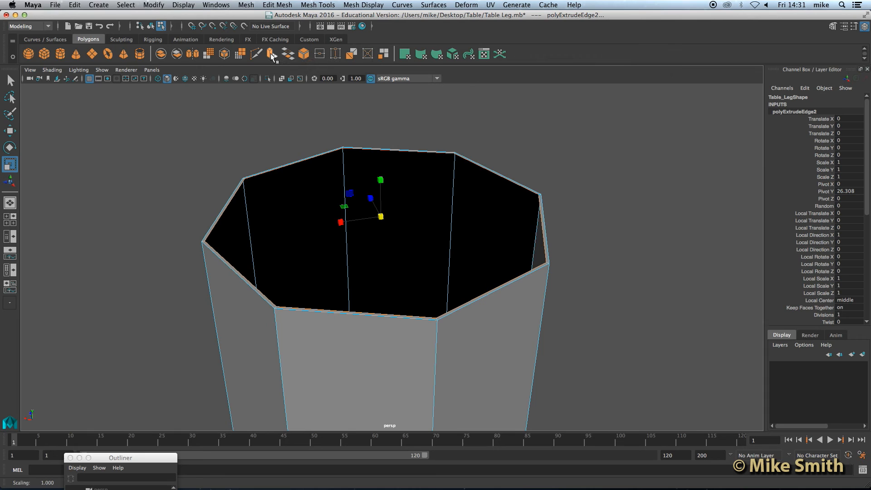
Extrude the rim again and scale the new edges inward, leaving a small central hole.
click(272, 55)
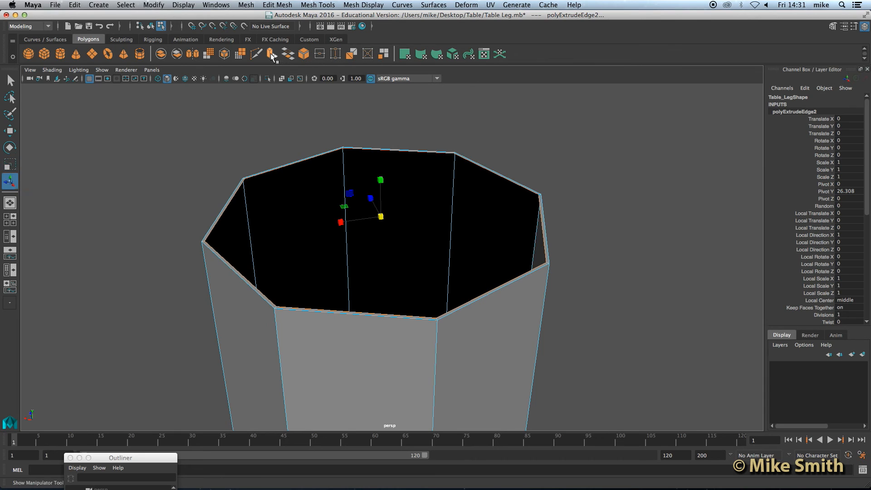
click(10, 164)
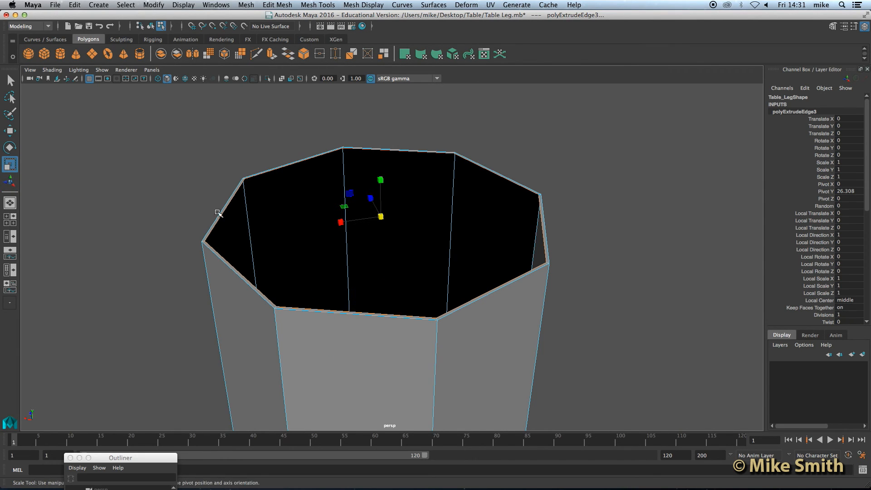
drag(381, 217, 184, 229)
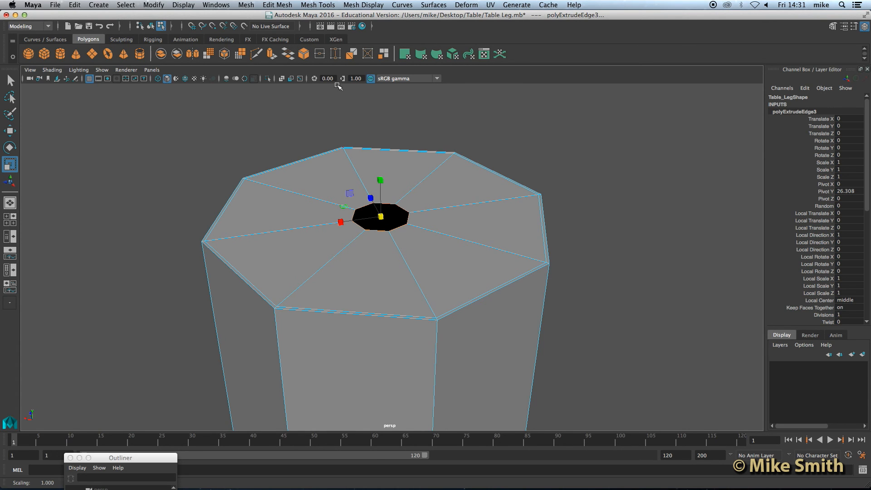
Cap the top hole by merging its edges to a single centre vertex with Edit Mesh > Merge to Center.
click(284, 3)
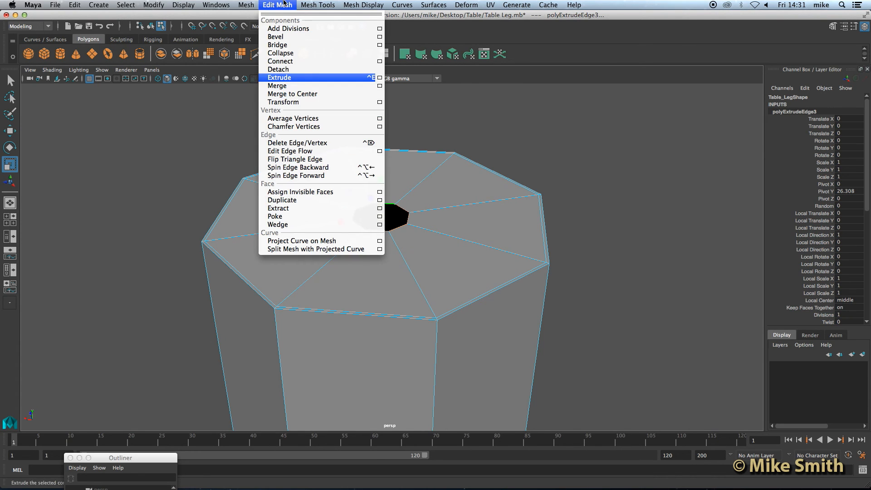
click(307, 94)
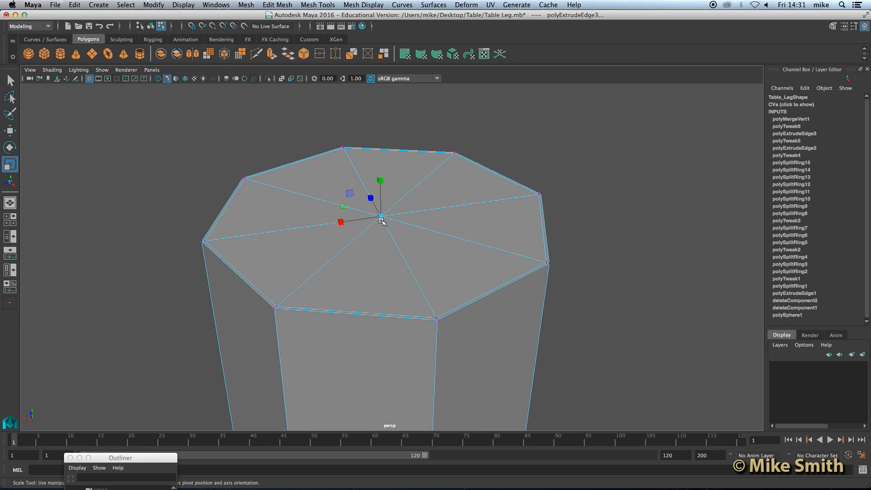
scroll(382, 221, down, 2)
scroll(382, 220, down, 2)
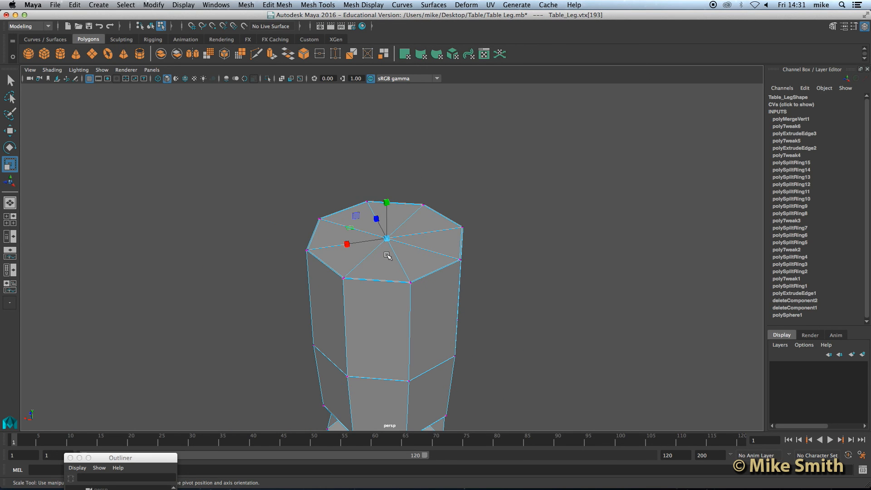
Show the leg with smooth preview in object mode and frame the whole leg in view.
key(3)
alt+drag(368, 292, 367, 288)
right_drag(368, 234, 400, 200)
alt+drag(463, 281, 461, 280)
alt+right_drag(462, 280, 440, 327)
alt+middle_drag(434, 227, 432, 216)
alt+right_drag(432, 216, 416, 222)
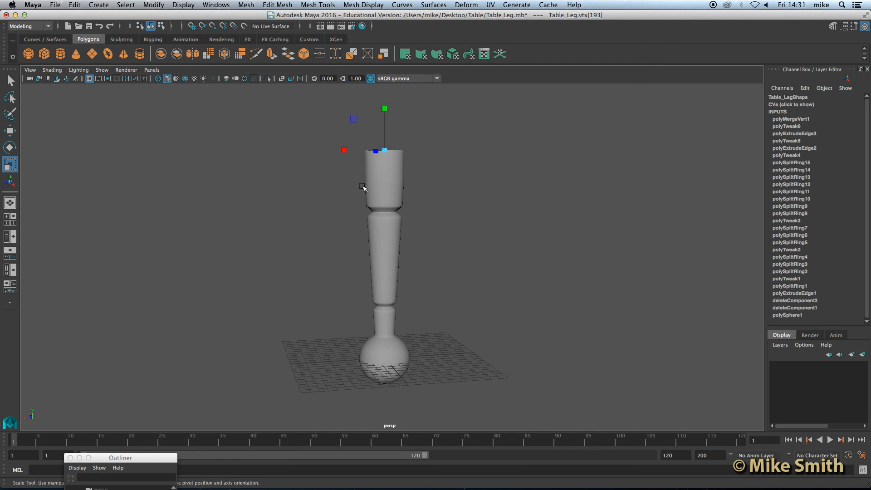
alt+drag(443, 239, 398, 271)
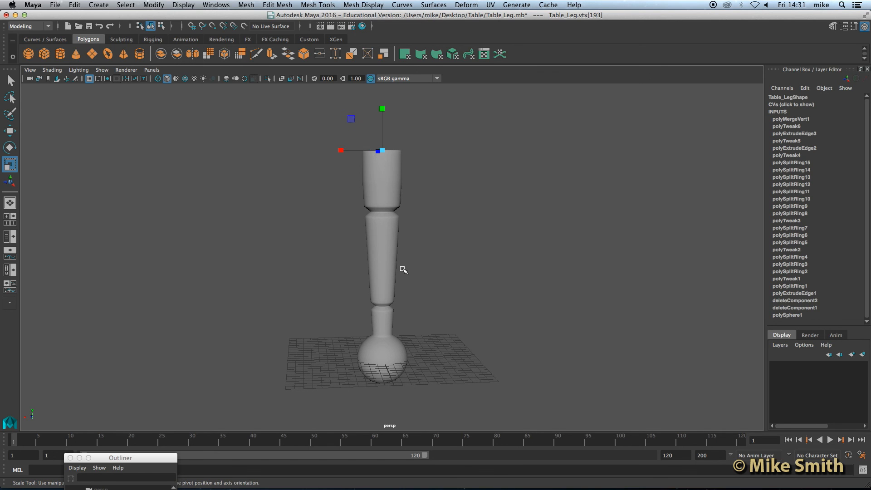